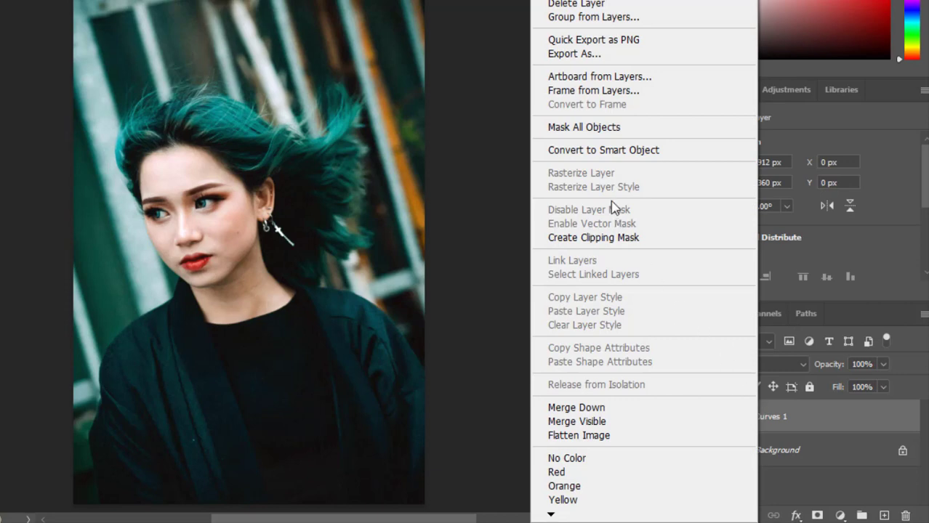
# - Convert the Curves 1 layer to a smart object and apply Camera Raw with sharpening 150, noise reduction 100 and color noise reduction 35
pyautogui.click(607, 150)
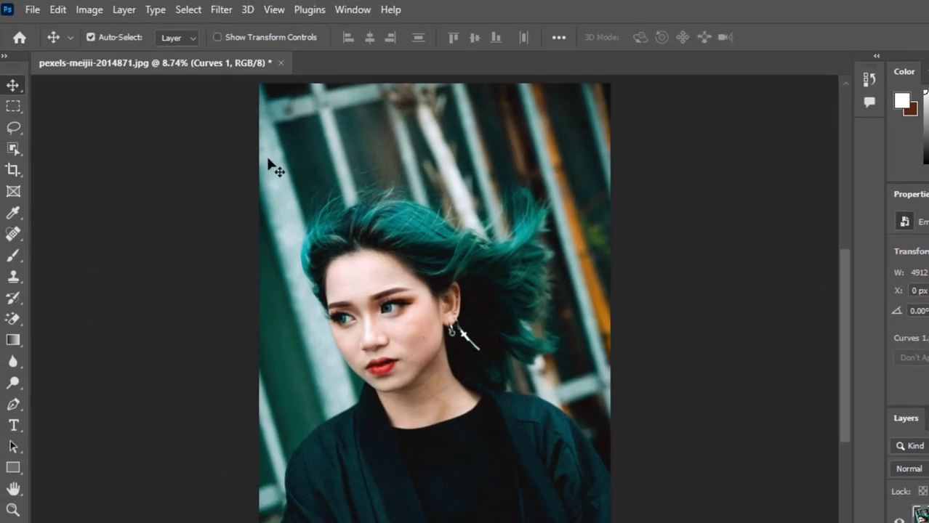
pyautogui.click(222, 10)
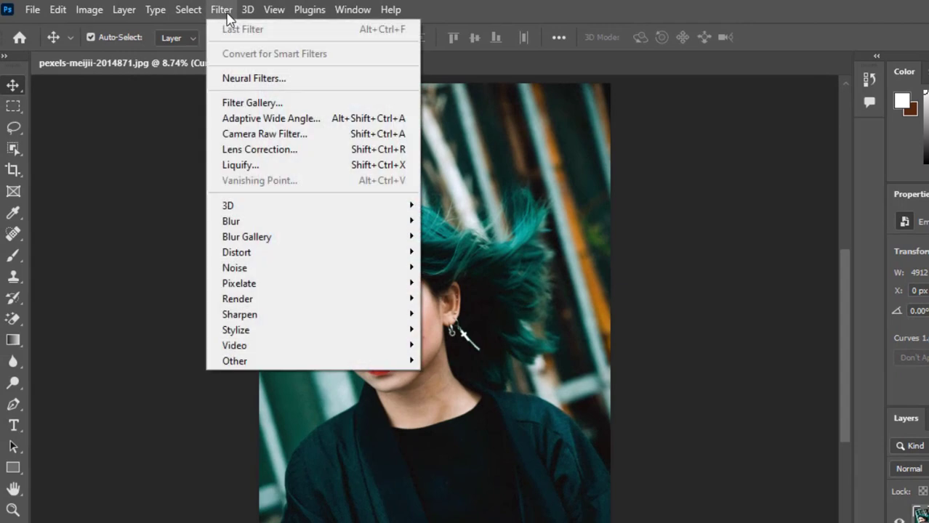
pyautogui.click(240, 135)
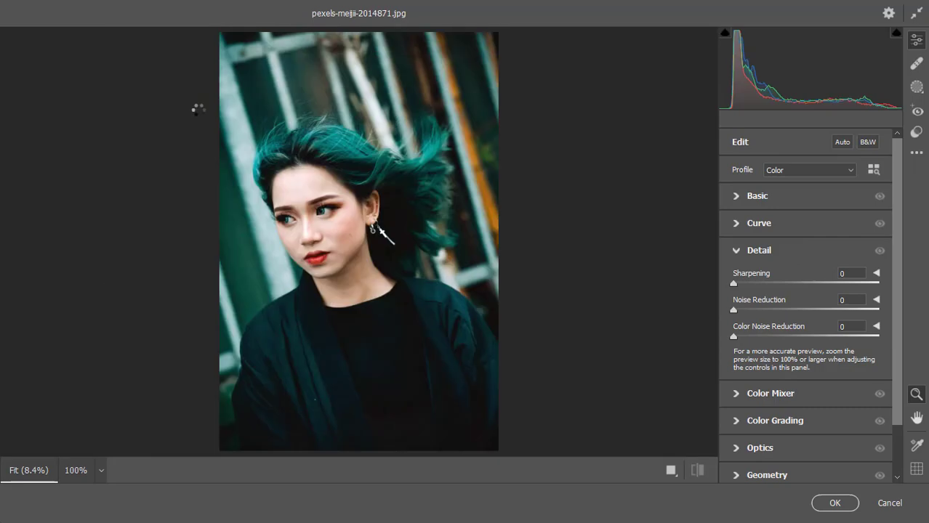
pyautogui.moveTo(287, 233); pyautogui.dragTo(333, 254)
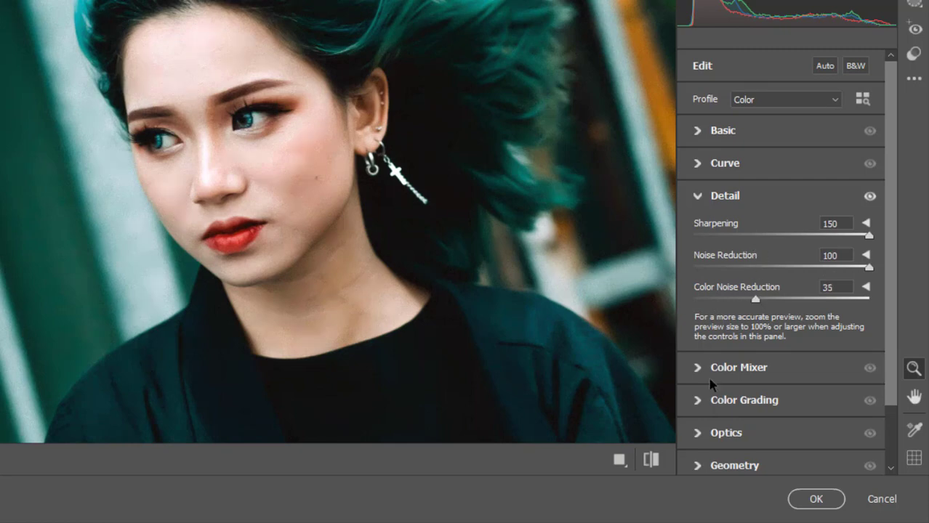
pyautogui.click(820, 503)
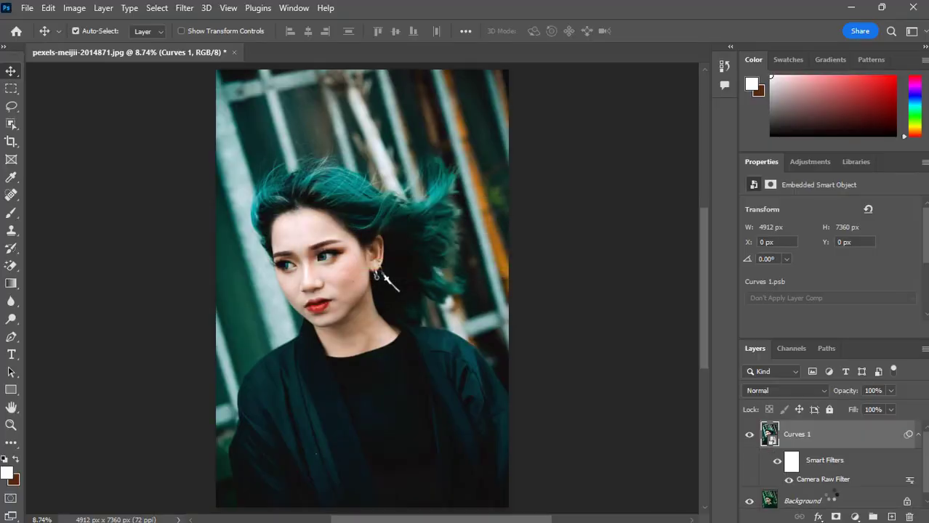
# - Rasterize the Curves 1 smart object and remove the dark mole on the cheek with the Spot Healing Brush
pyautogui.scroll(5, 344, 288)
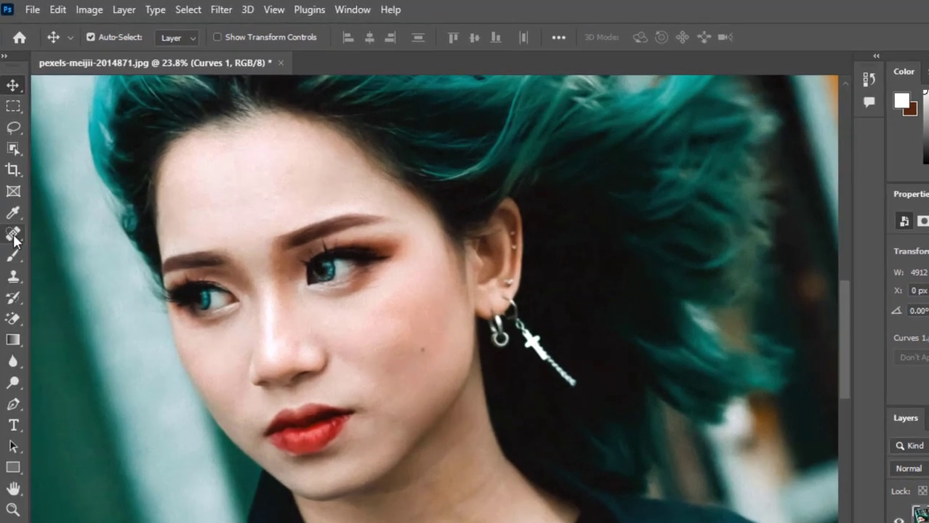
pyautogui.click(11, 212)
pyautogui.click(302, 304)
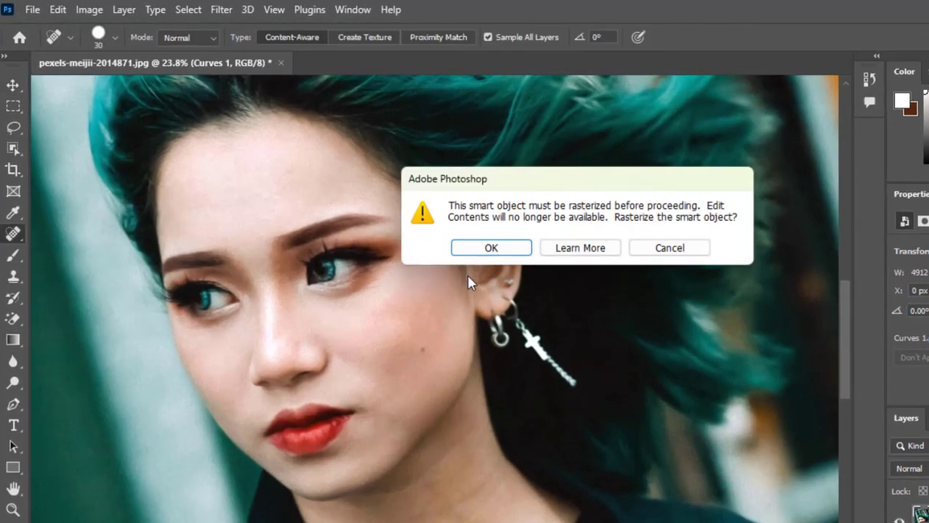
pyautogui.click(489, 249)
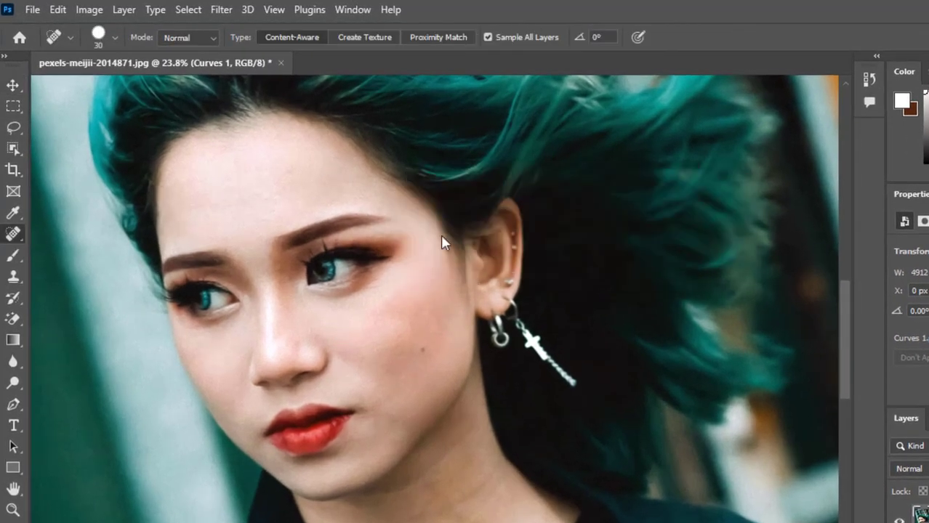
pyautogui.scroll(4, 421, 359)
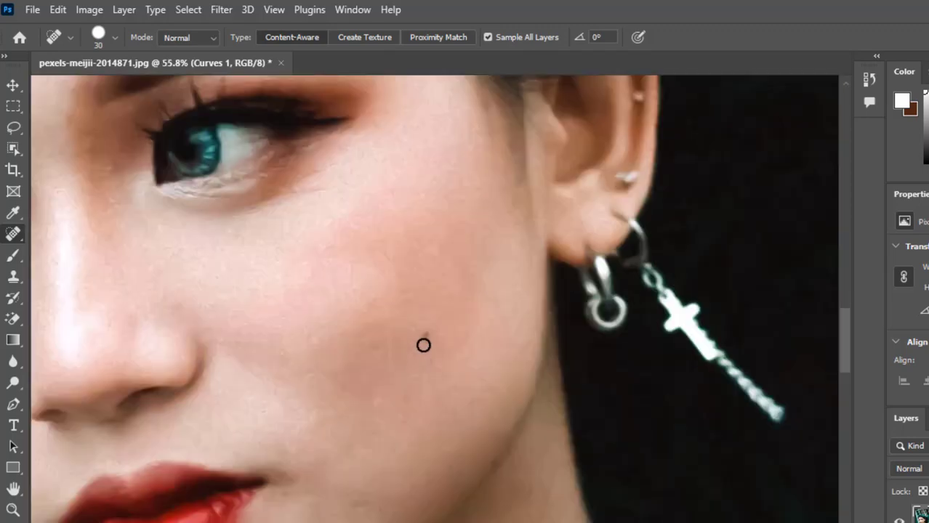
pyautogui.scroll(-3, 425, 342)
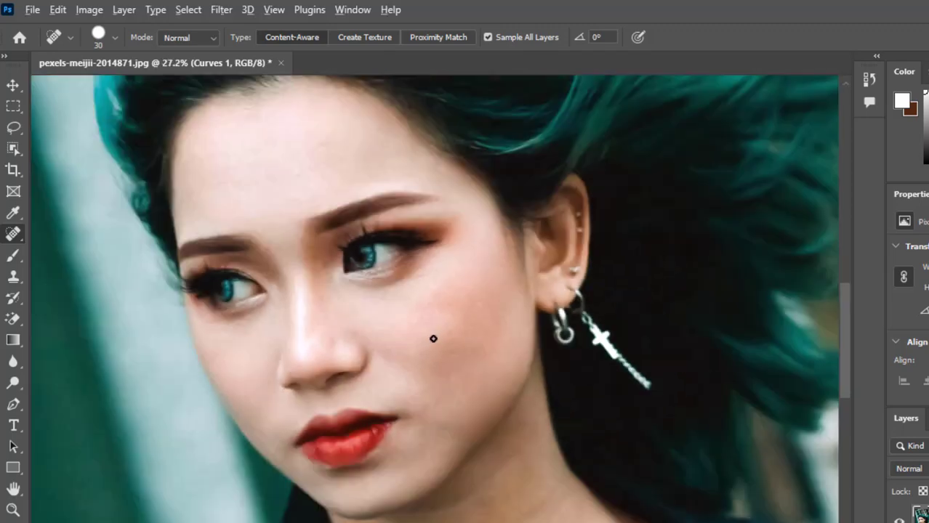
pyautogui.scroll(-1, 433, 339)
pyautogui.scroll(-1, 432, 341)
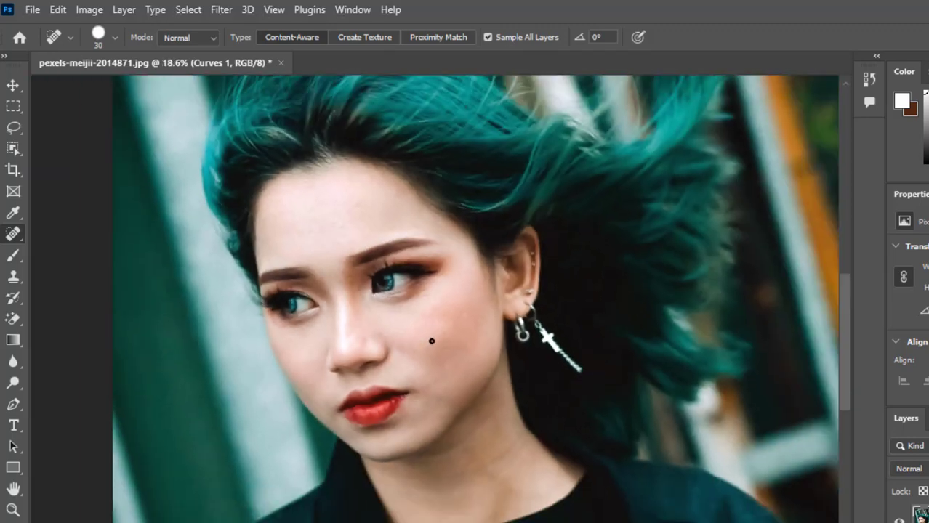
# - Duplicate the Curves 1 layer and set the copy's blend mode to Vivid Light
pyautogui.click(10, 87)
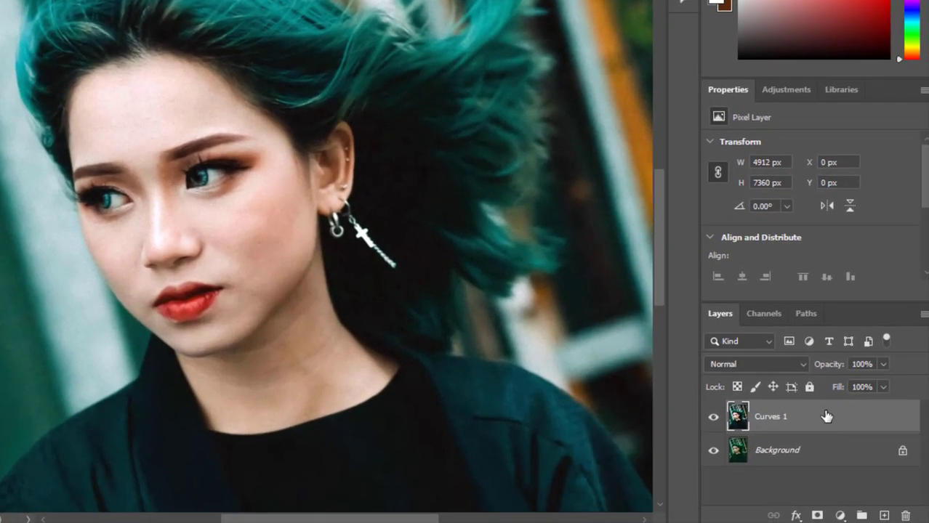
pyautogui.moveTo(850, 416); pyautogui.dragTo(884, 515)
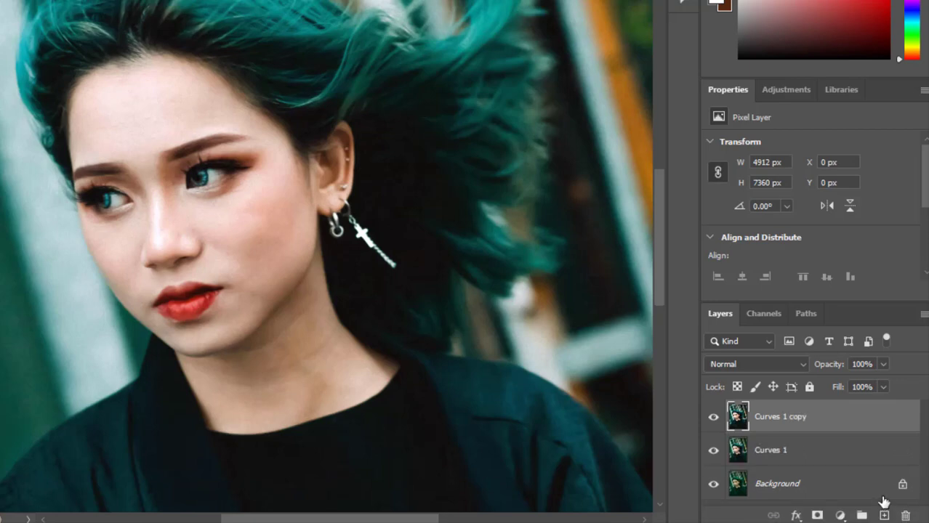
pyautogui.click(781, 366)
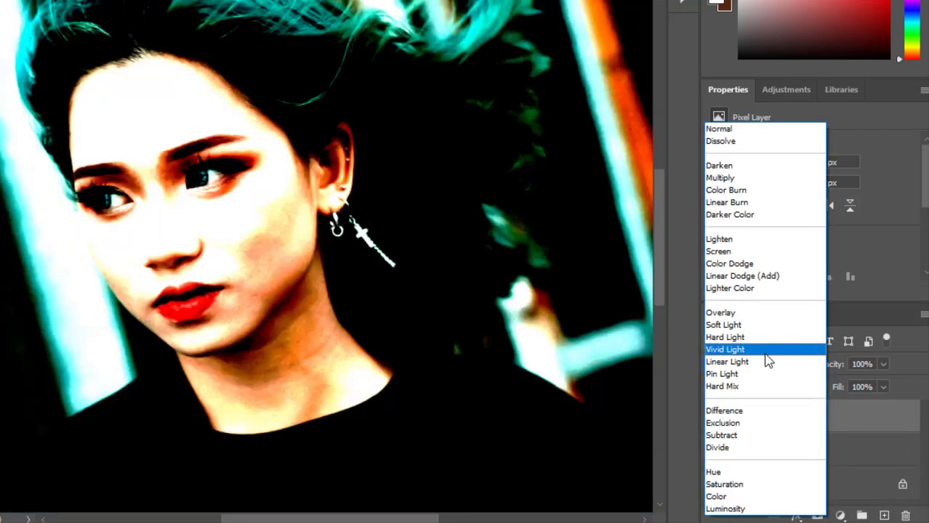
pyautogui.click(763, 350)
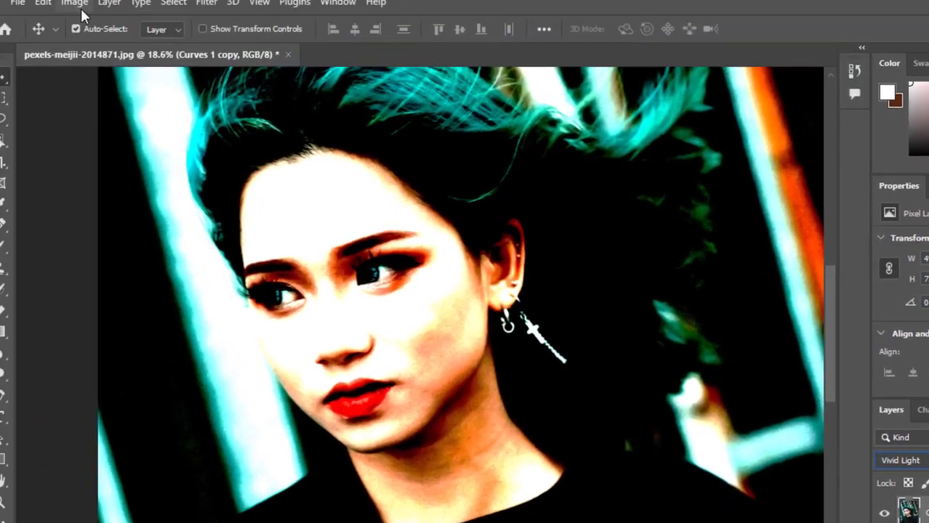
# - Invert the colors of the Curves 1 copy layer
pyautogui.click(88, 9)
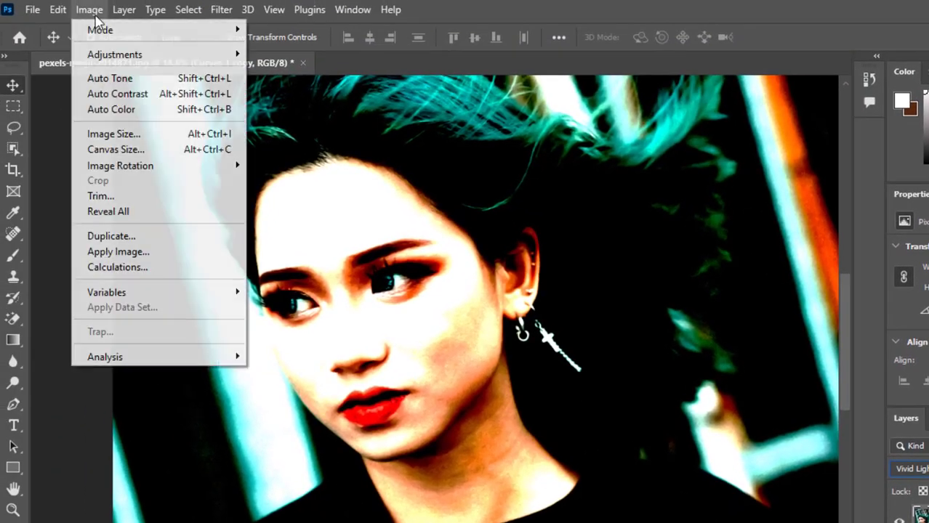
pyautogui.moveTo(105, 57)
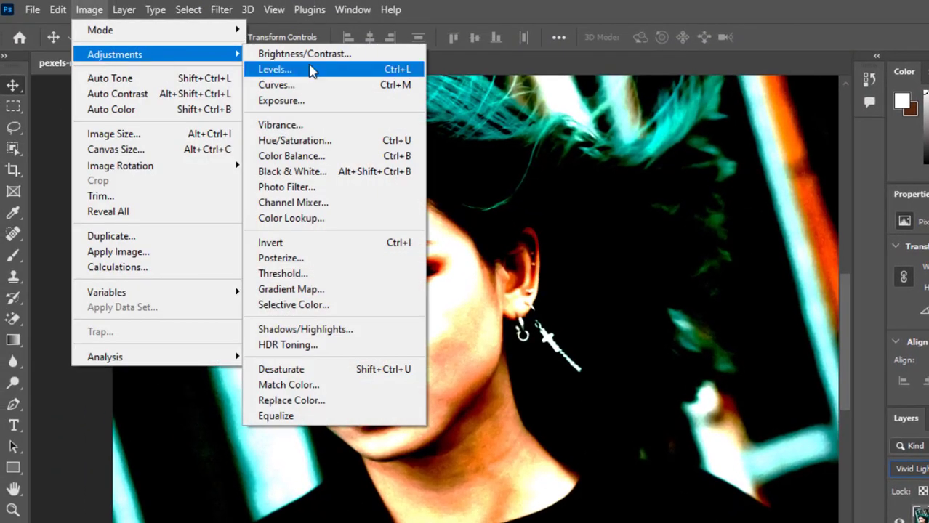
pyautogui.click(297, 245)
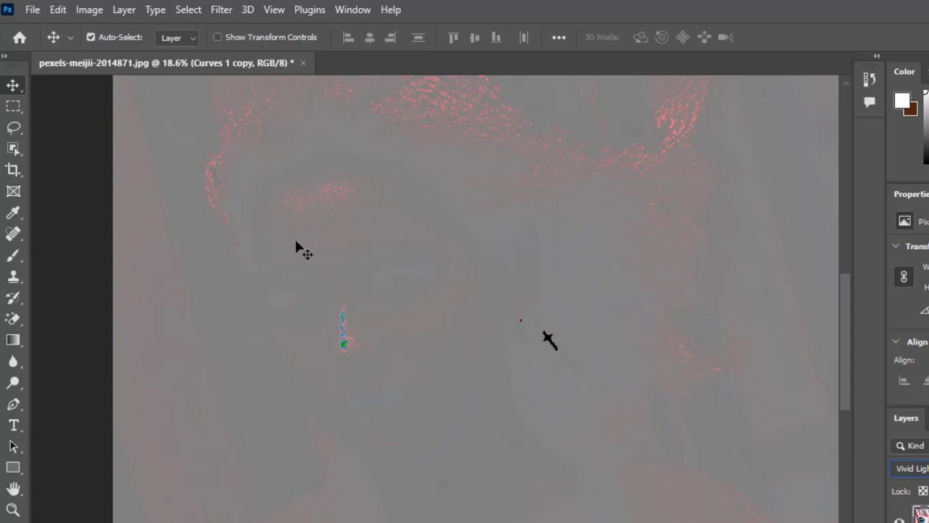
# - Apply a High Pass filter to the Curves 1 copy layer, adjusting the radius until the skin looks smooth
pyautogui.click(222, 11)
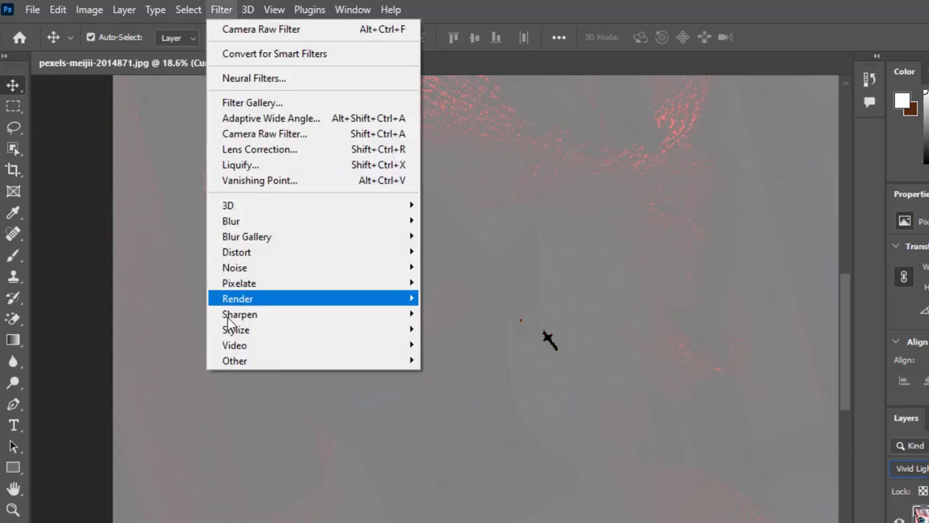
pyautogui.moveTo(308, 364)
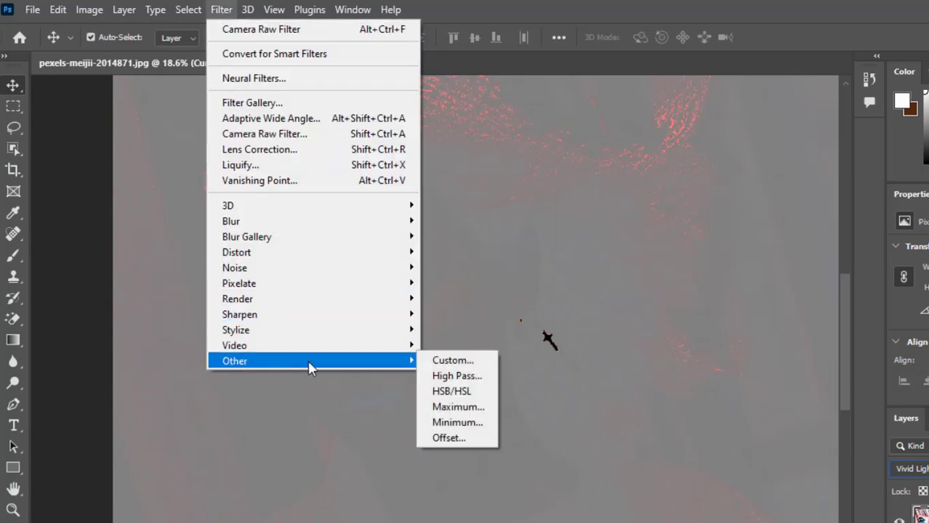
pyautogui.click(448, 377)
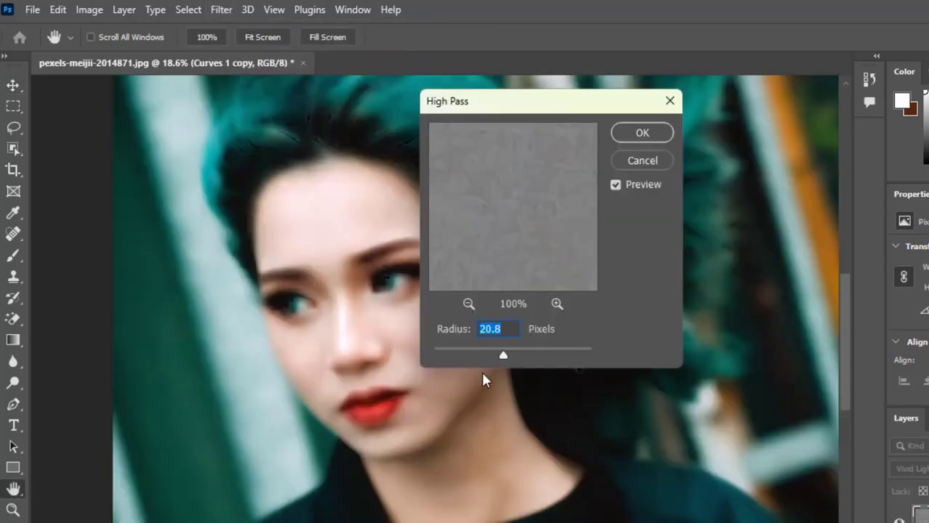
pyautogui.moveTo(500, 357); pyautogui.dragTo(507, 357)
pyautogui.click(626, 132)
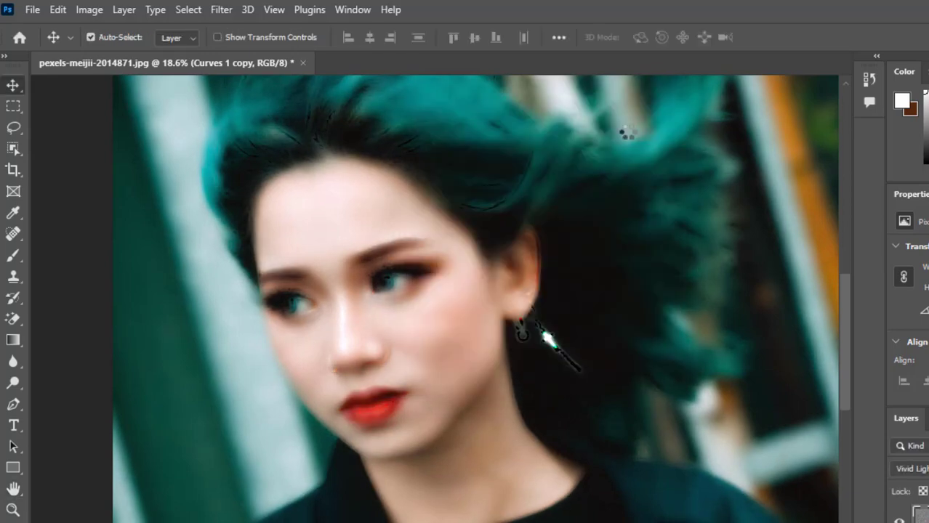
# - Apply a Gaussian Blur with a radius below 8.2 pixels to the Curves 1 copy layer to bring back facial detail
pyautogui.click(211, 11)
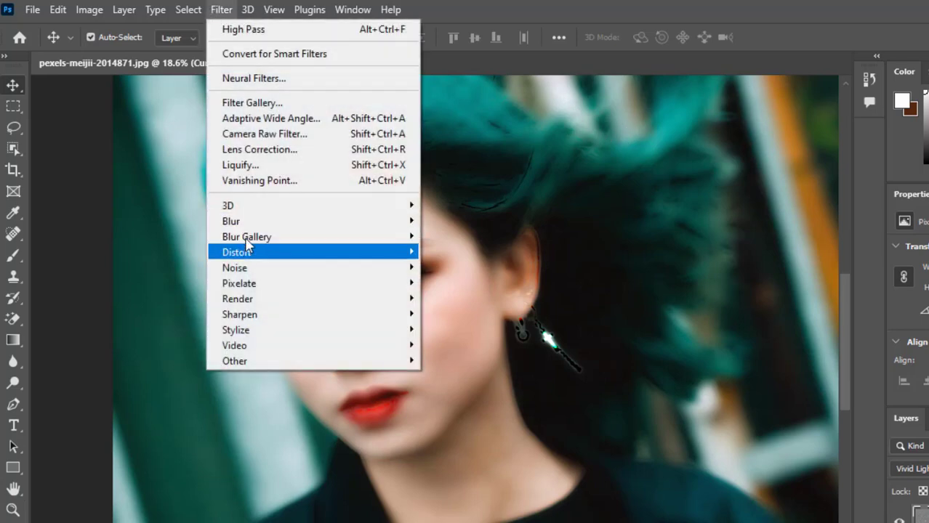
pyautogui.moveTo(264, 222)
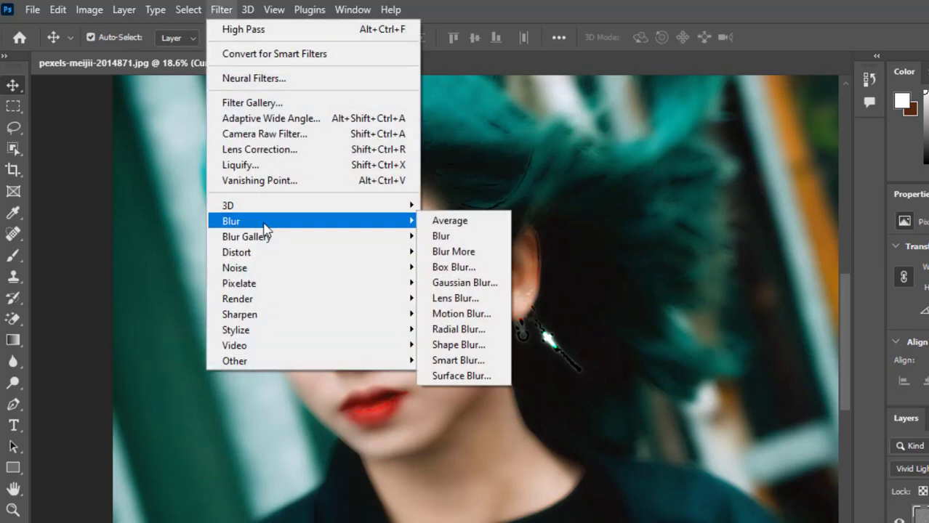
pyautogui.click(452, 284)
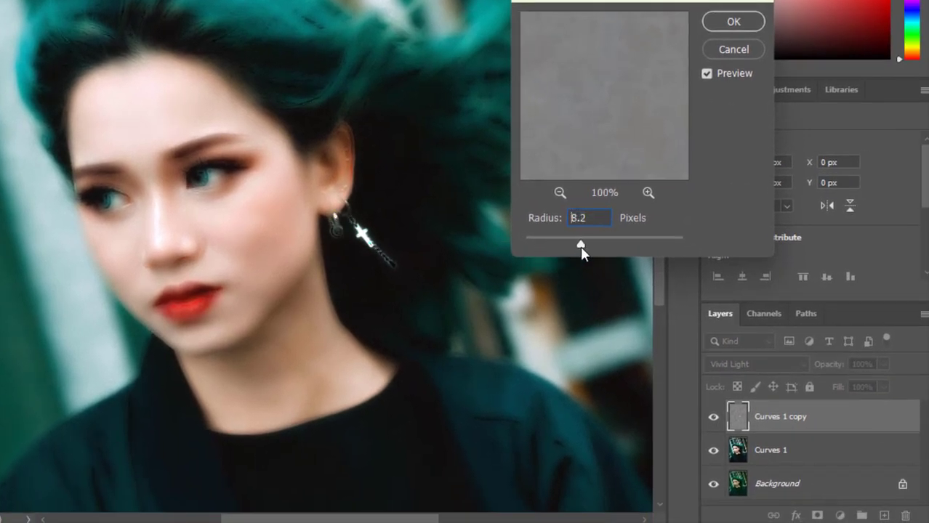
pyautogui.moveTo(581, 246); pyautogui.dragTo(570, 246)
pyautogui.click(734, 22)
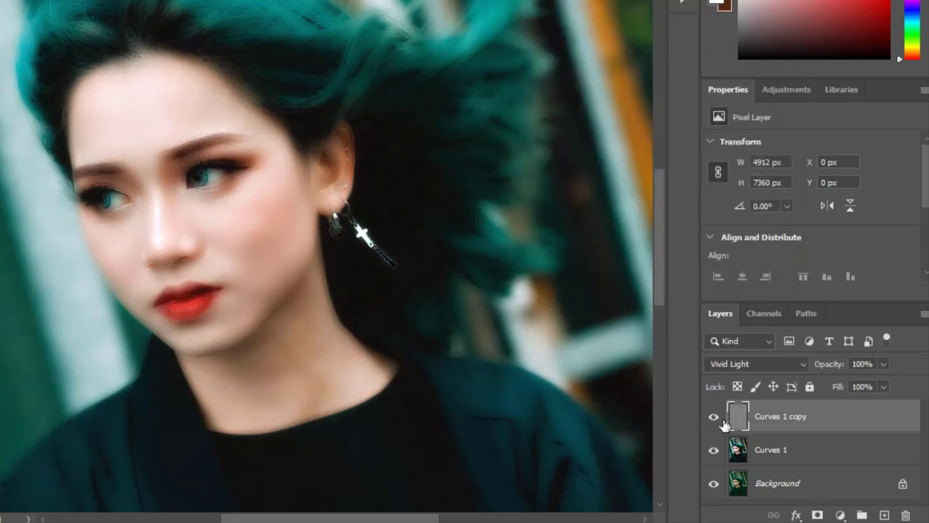
# - Add a black layer mask to the Curves 1 copy layer and set the Brush tool to 100% opacity and 100% flow
pyautogui.keyDown('alt'); pyautogui.click(817, 515); pyautogui.keyUp('alt')
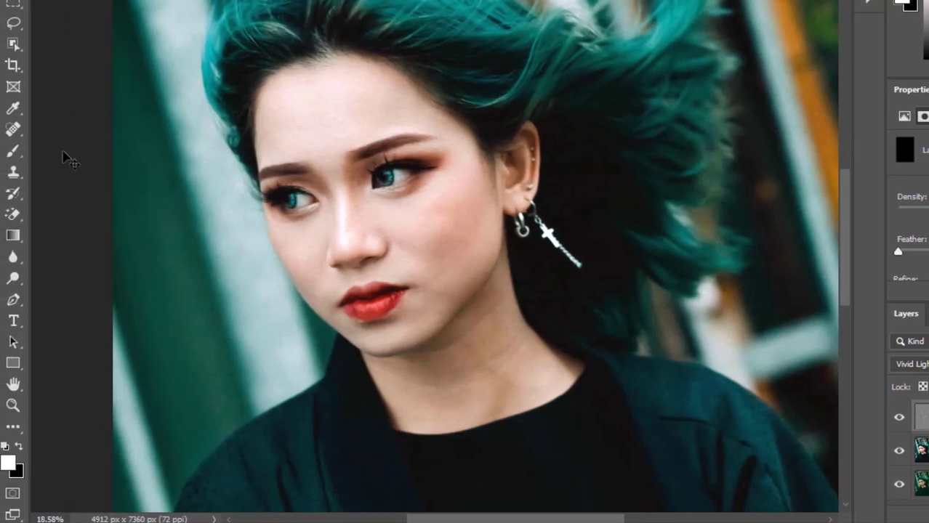
pyautogui.rightClick(16, 151)
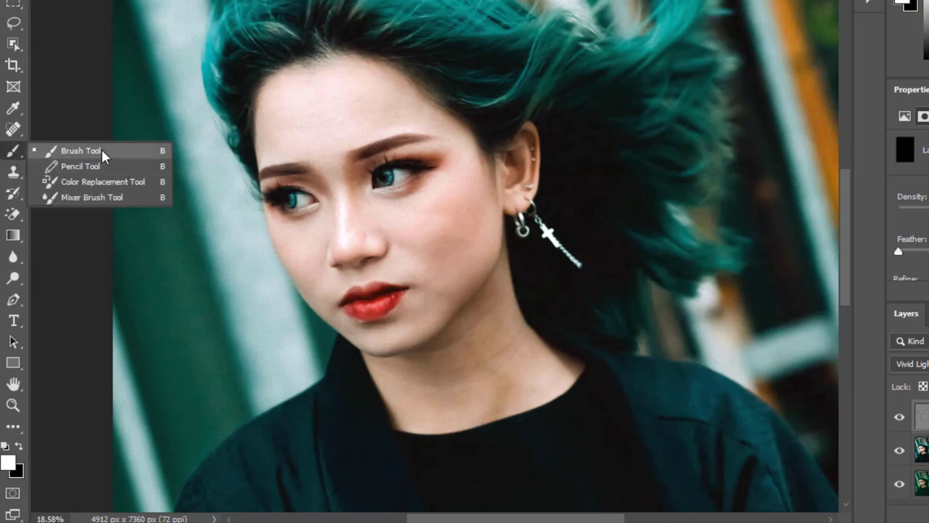
pyautogui.click(101, 149)
pyautogui.press('x')
pyautogui.scroll(5, 454, 238)
pyautogui.scroll(2, 413, 232)
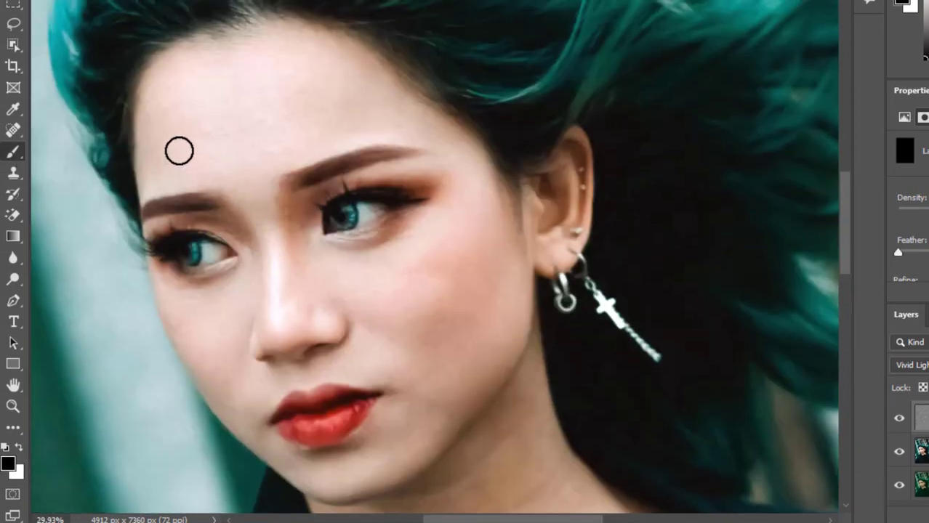
pyautogui.scroll(1, 179, 151)
pyautogui.scroll(2, 203, 231)
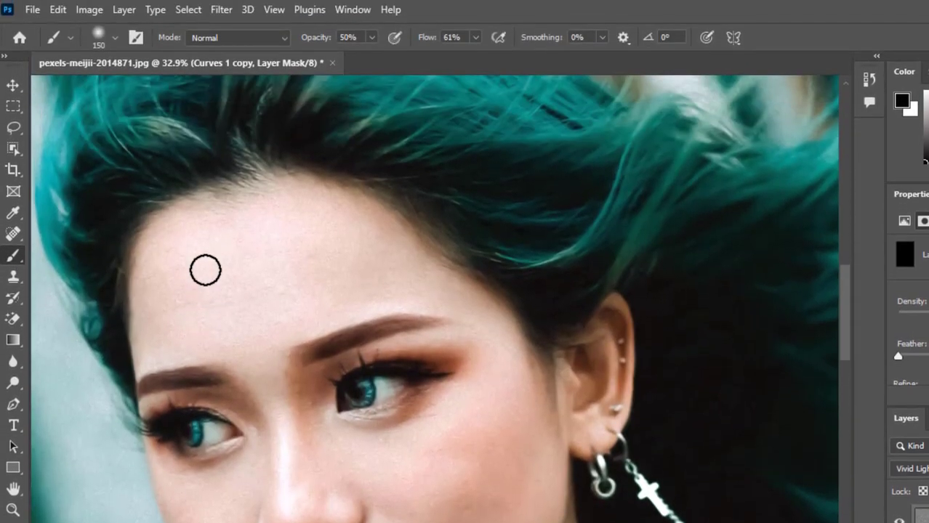
pyautogui.click(372, 37)
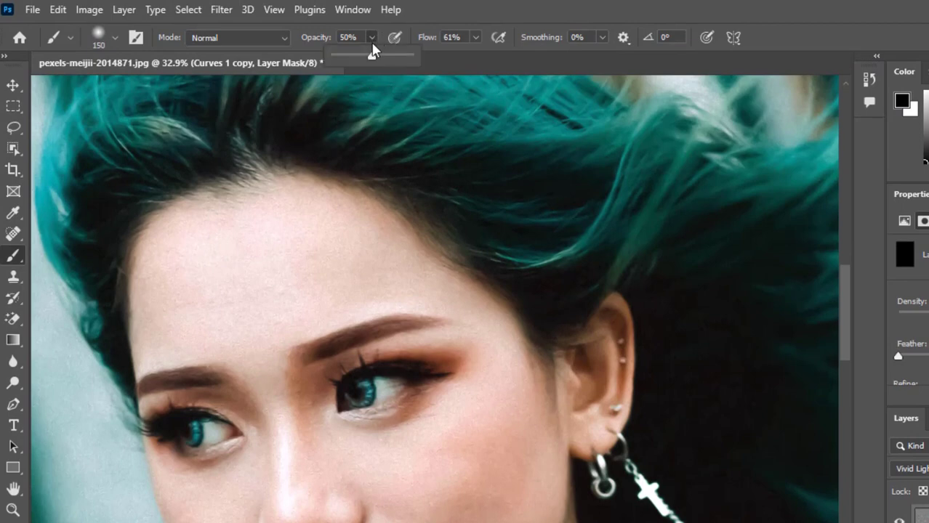
pyautogui.click(475, 37)
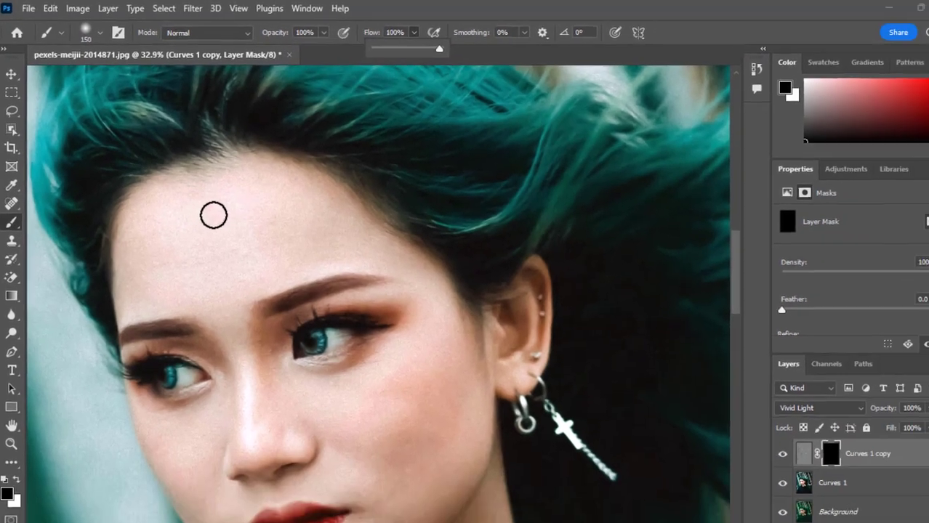
# - Switch the foreground to white and paint the Curves 1 copy mask over the forehead, brow area and the cheek beside the earring
pyautogui.click(207, 252)
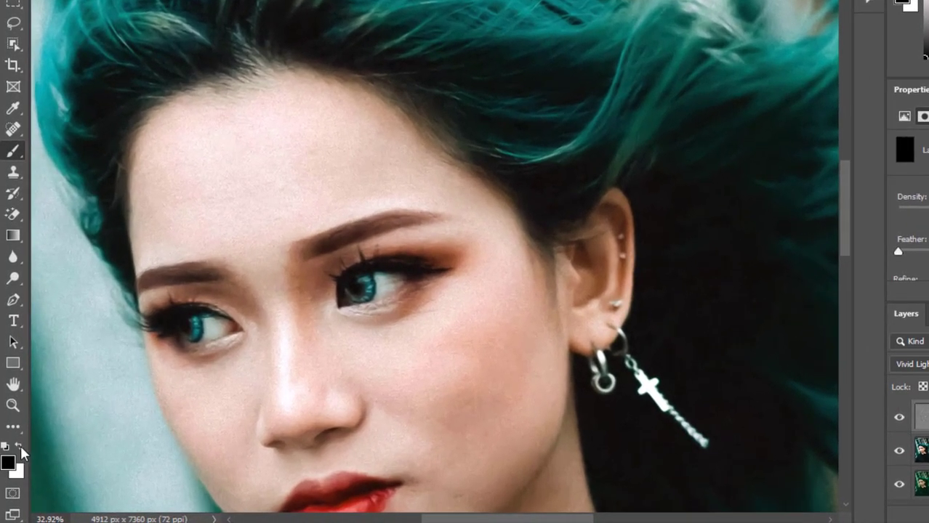
pyautogui.click(16, 458)
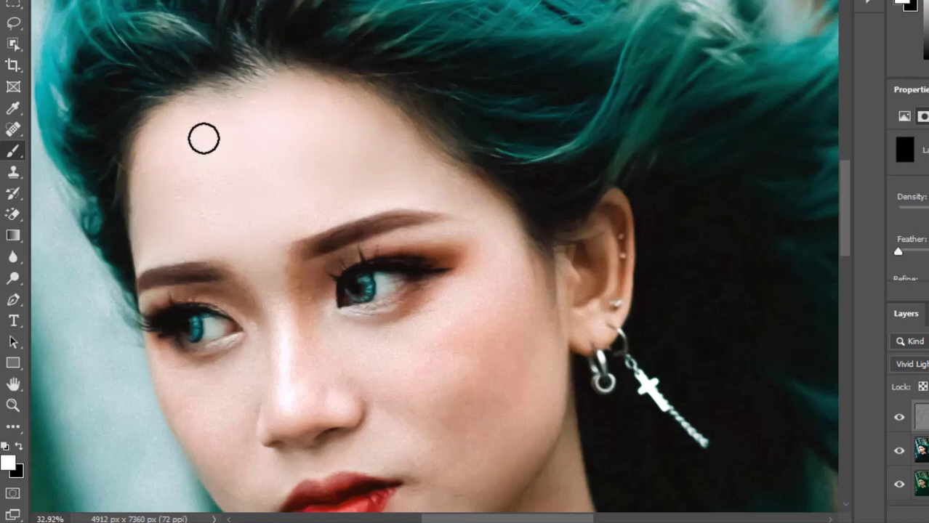
pyautogui.scroll(-5, 279, 215)
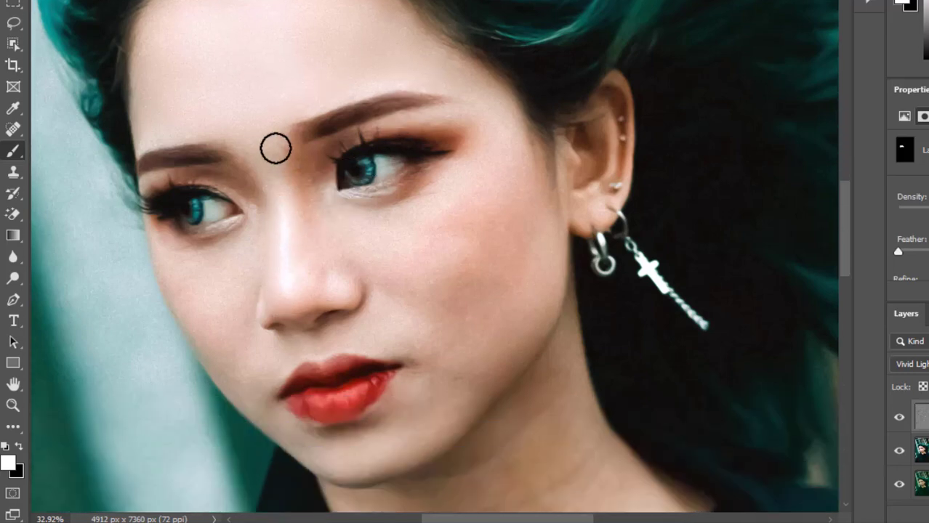
pyautogui.moveTo(291, 182)
pyautogui.mouseDown()
pyautogui.moveTo(448, 202)
pyautogui.moveTo(441, 170)
pyautogui.mouseUp()
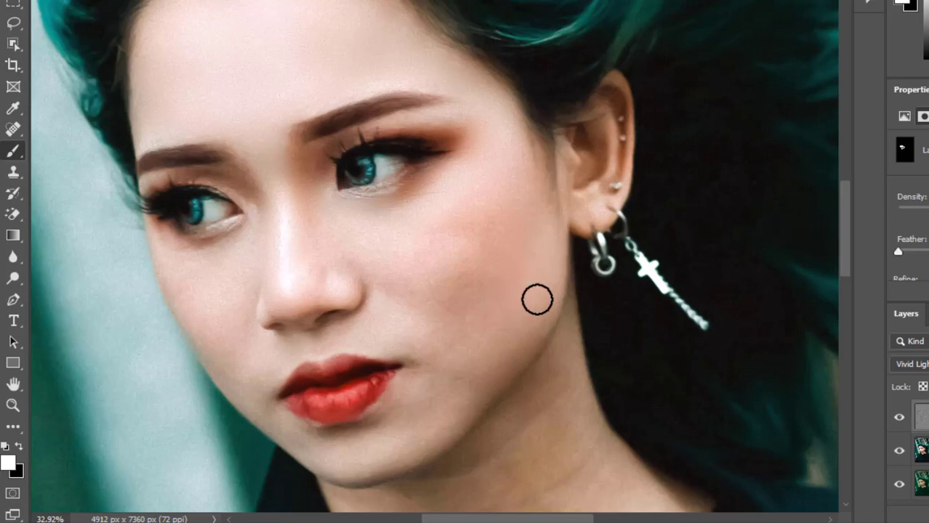
pyautogui.moveTo(537, 299)
pyautogui.mouseDown()
pyautogui.moveTo(470, 217)
pyautogui.moveTo(481, 255)
pyautogui.moveTo(454, 297)
pyautogui.moveTo(488, 343)
pyautogui.mouseUp()
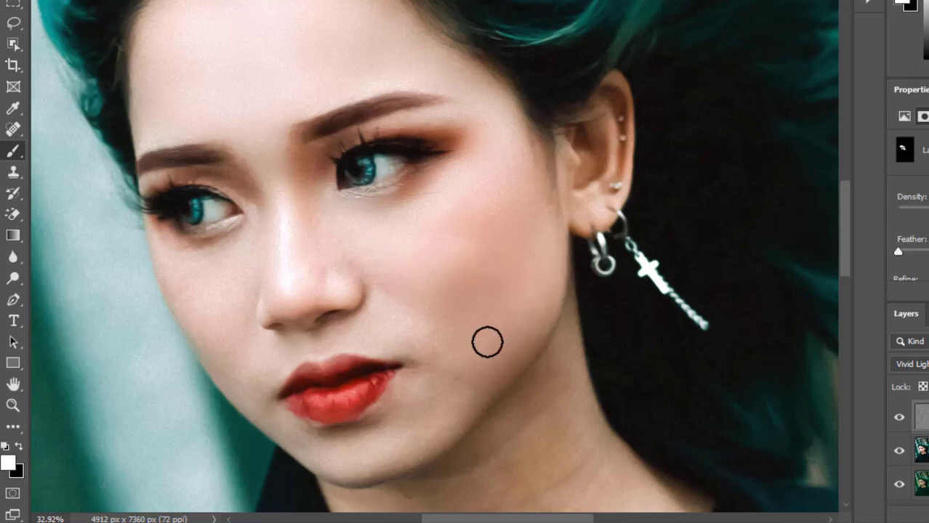
# - Paint white on the Curves 1 copy mask over the far cheek, nose and chin to smooth the remaining facial skin
pyautogui.scroll(-2, 407, 320)
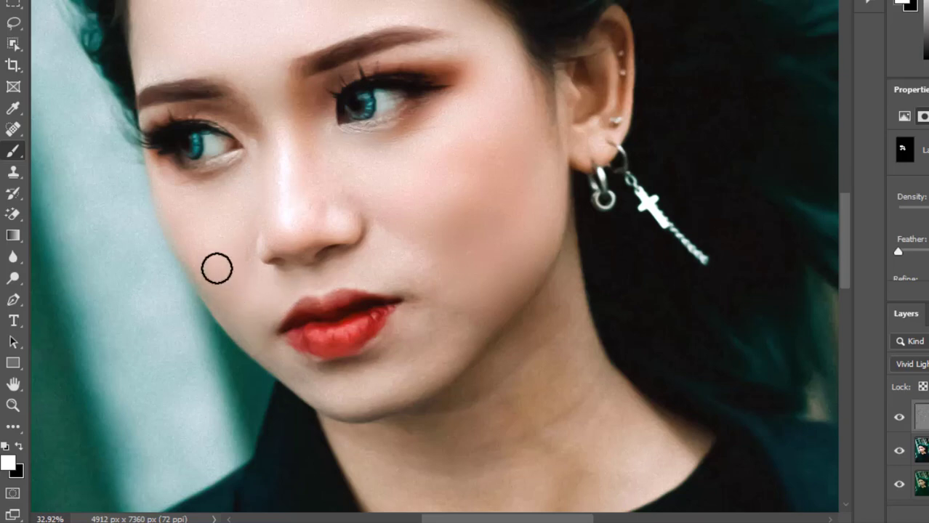
pyautogui.scroll(-2, 247, 284)
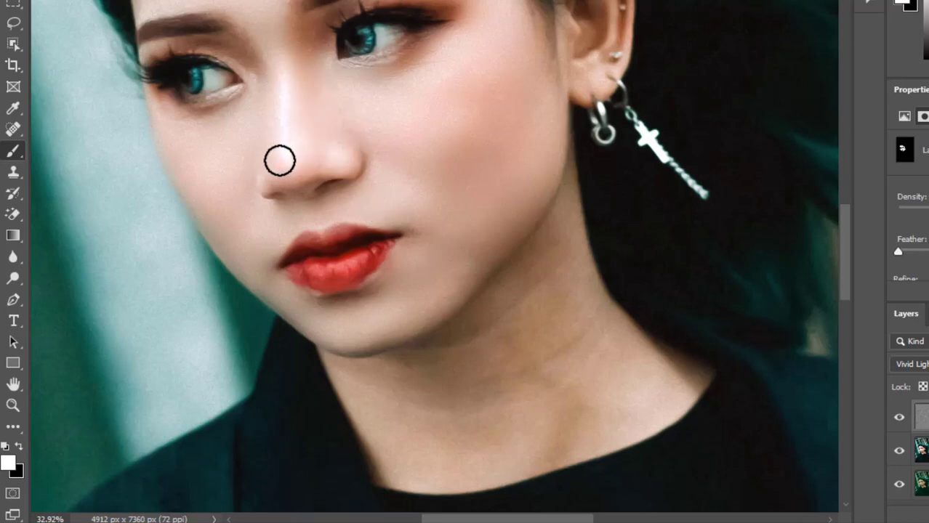
pyautogui.scroll(1, 251, 56)
pyautogui.scroll(3, 361, 86)
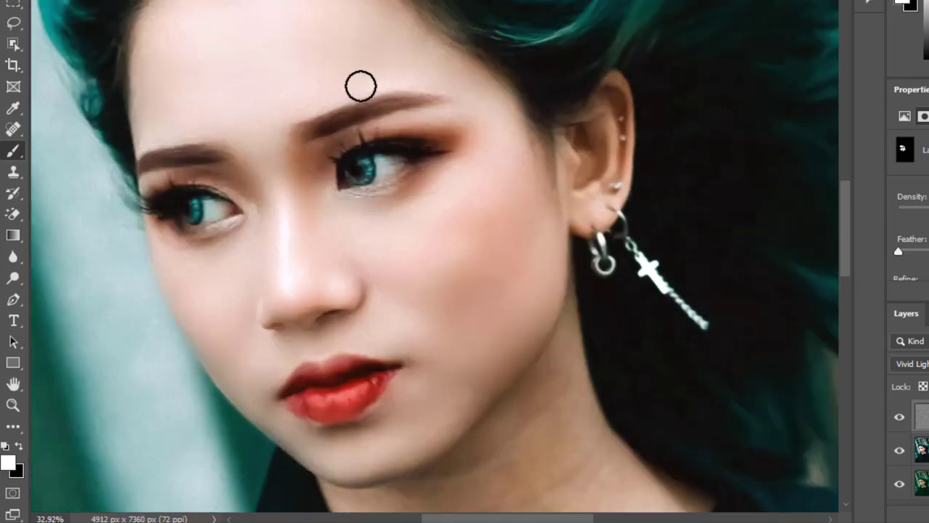
# - Paint white on the Curves 1 copy mask over the neck, down to the neckline of the shirt
pyautogui.scroll(-6, 508, 302)
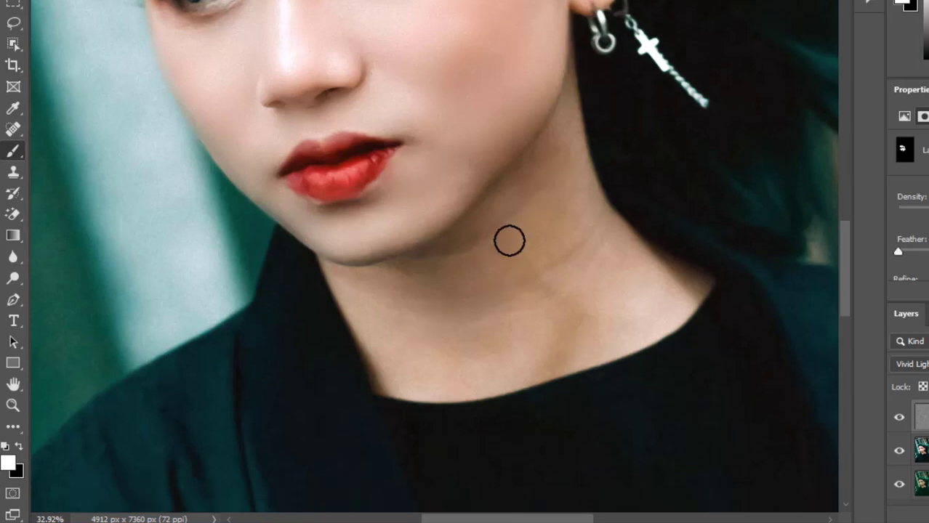
pyautogui.scroll(-3, 554, 299)
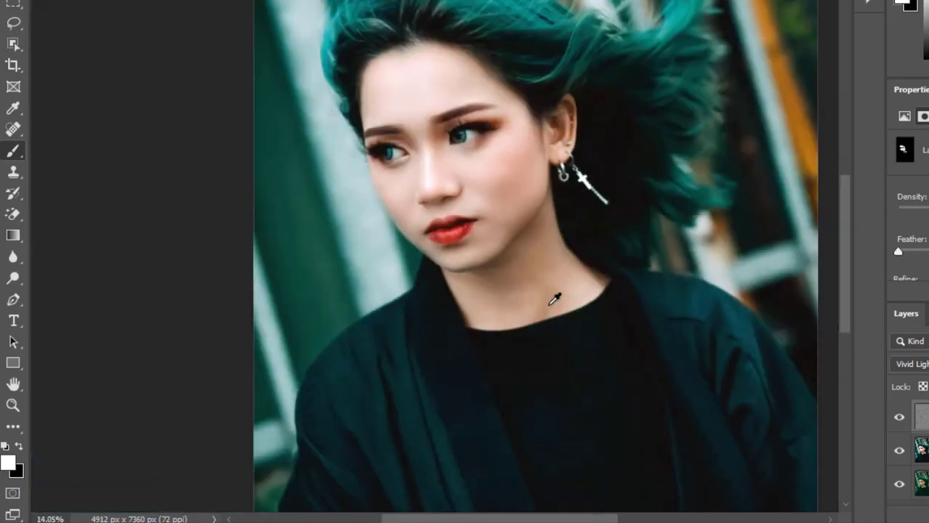
pyautogui.scroll(3, 554, 299)
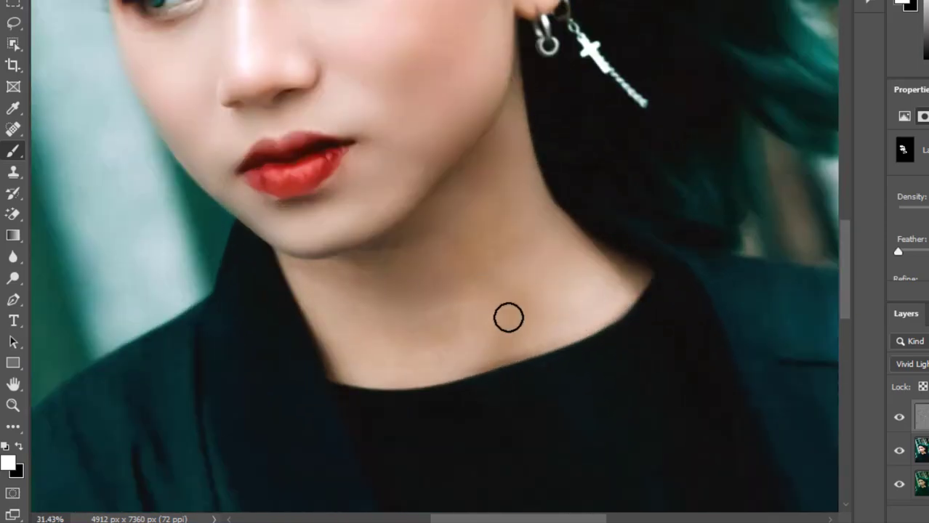
pyautogui.scroll(-3, 402, 255)
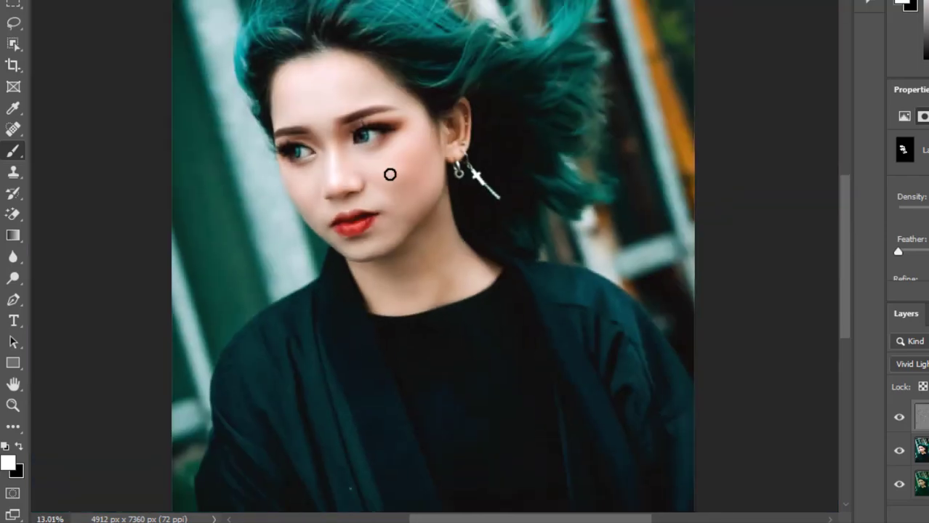
pyautogui.scroll(3, 390, 174)
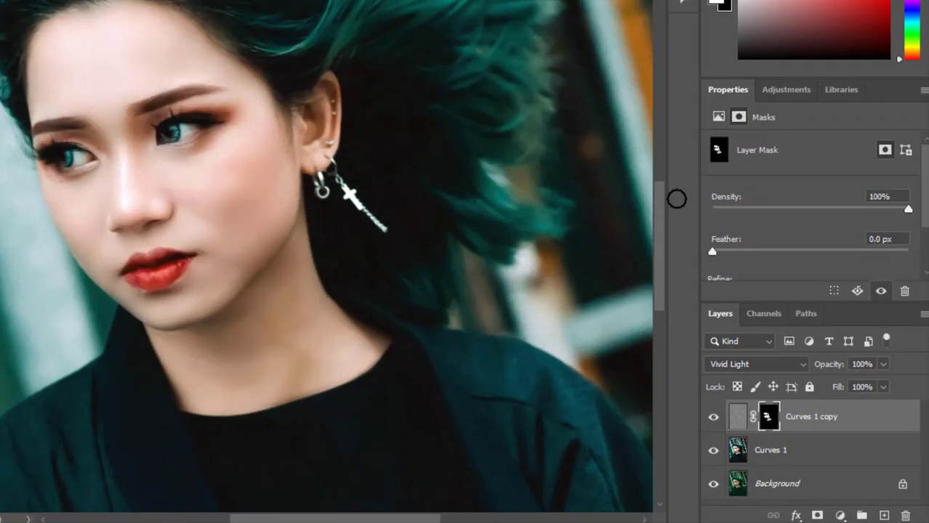
# - Set the feather of the Curves 1 copy layer mask to 3.2 px
pyautogui.moveTo(713, 252); pyautogui.dragTo(747, 252)
pyautogui.scroll(-2, 244, 295)
pyautogui.scroll(2, 289, 257)
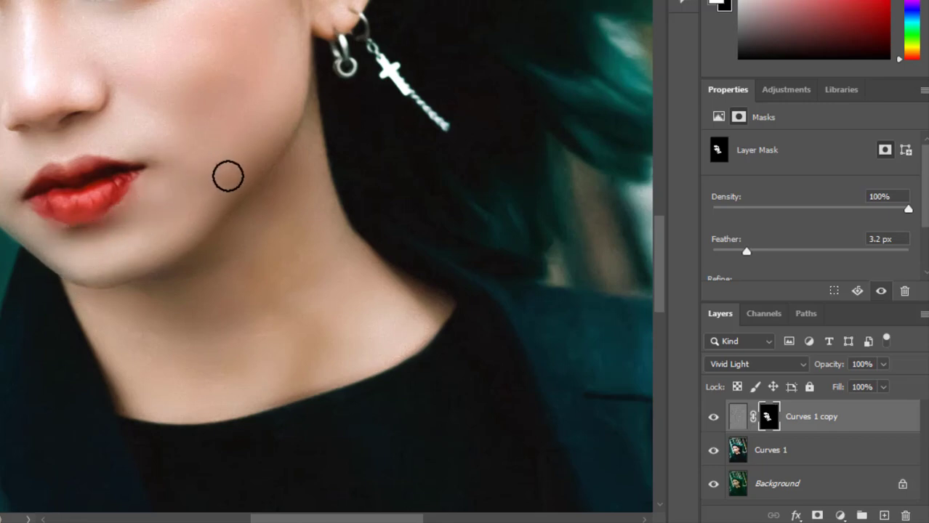
# - Examine the smoothed skin on the face and neck, both close up and at a wider view
pyautogui.scroll(2, 228, 174)
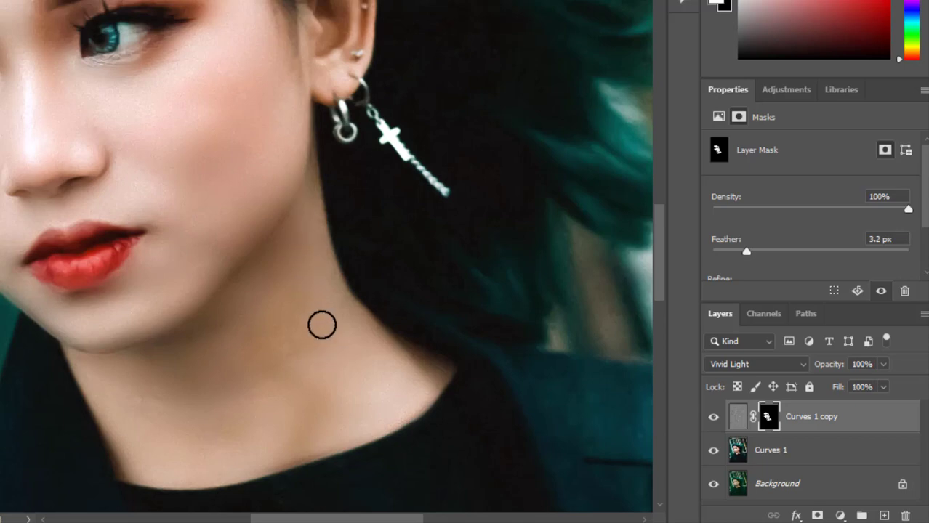
pyautogui.scroll(-3, 322, 323)
pyautogui.scroll(3, 290, 200)
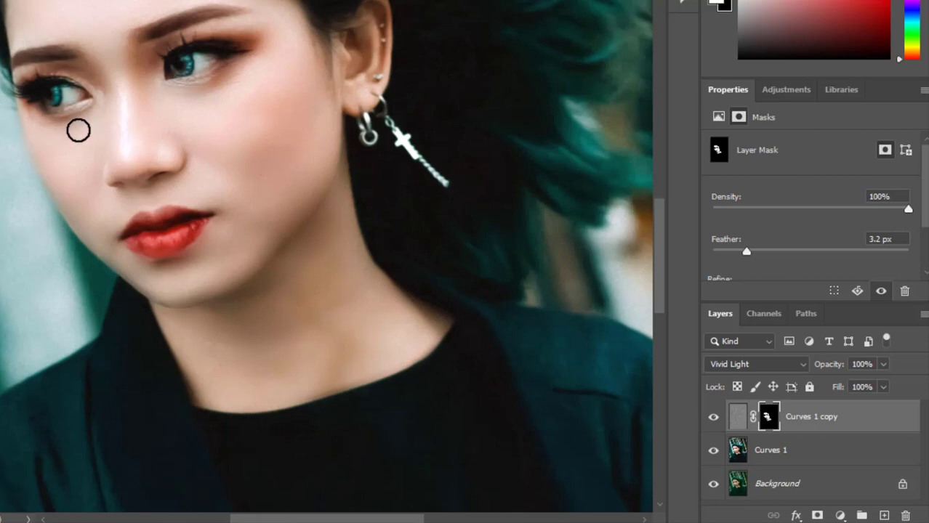
pyautogui.scroll(1, 93, 136)
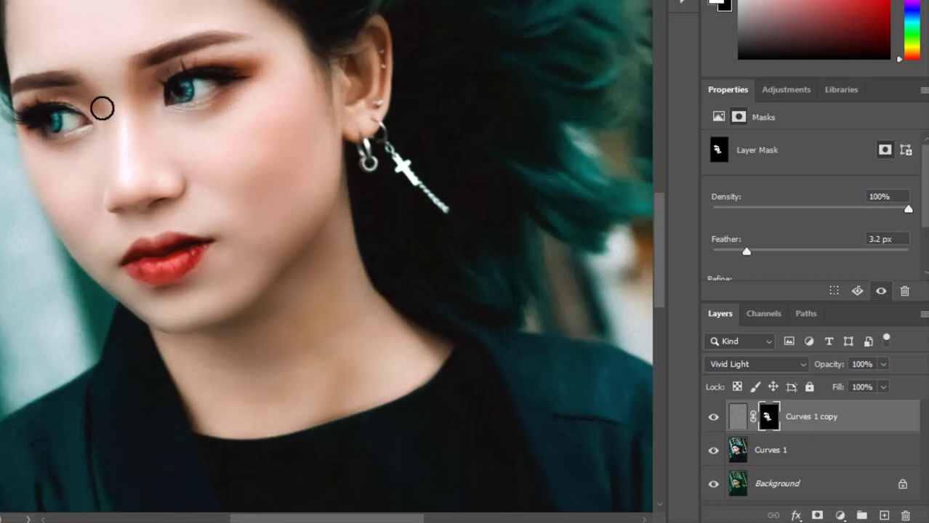
pyautogui.scroll(2, 109, 96)
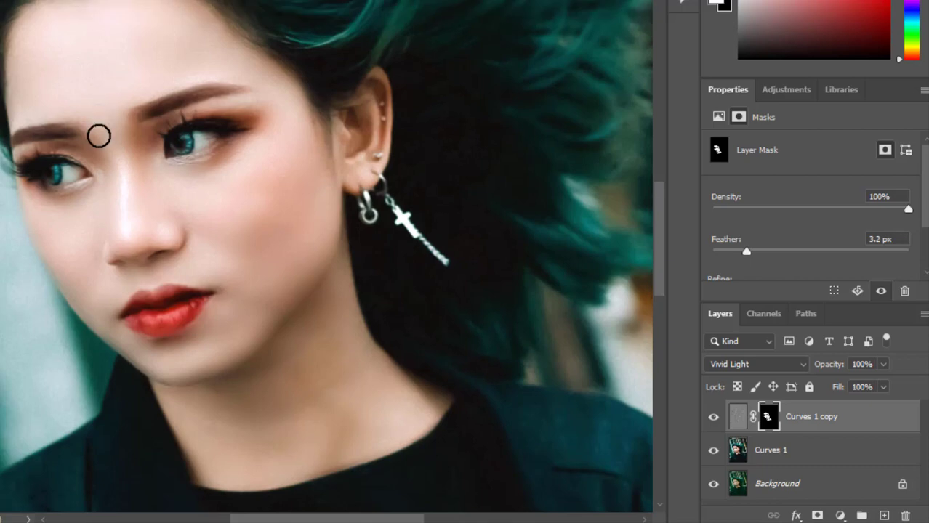
pyautogui.scroll(1, 107, 93)
pyautogui.scroll(-2, 98, 118)
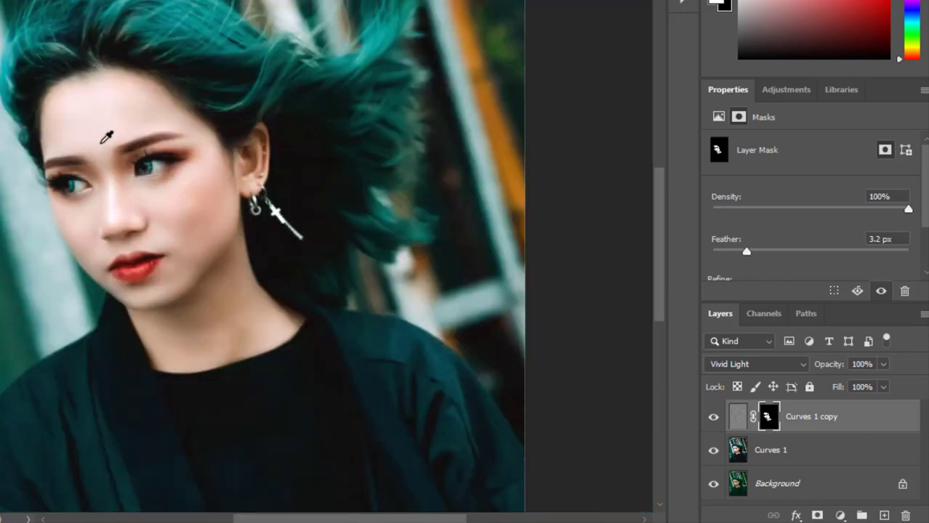
pyautogui.scroll(-1, 109, 203)
pyautogui.scroll(4, 129, 233)
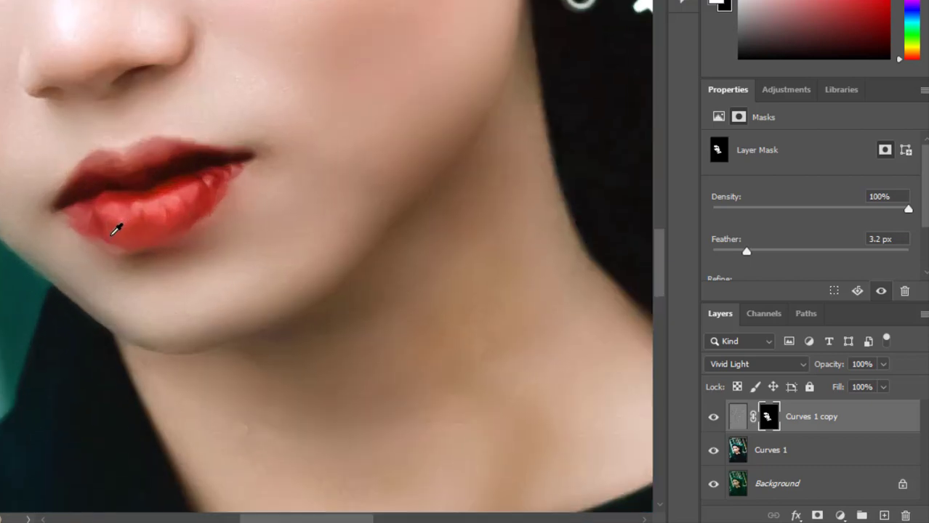
# - Reduce the Curves 1 copy layer's opacity to 70% and merge it with the Curves 1 layer
pyautogui.keyDown('shift'); pyautogui.click(824, 455); pyautogui.keyUp('shift')
pyautogui.click(857, 423)
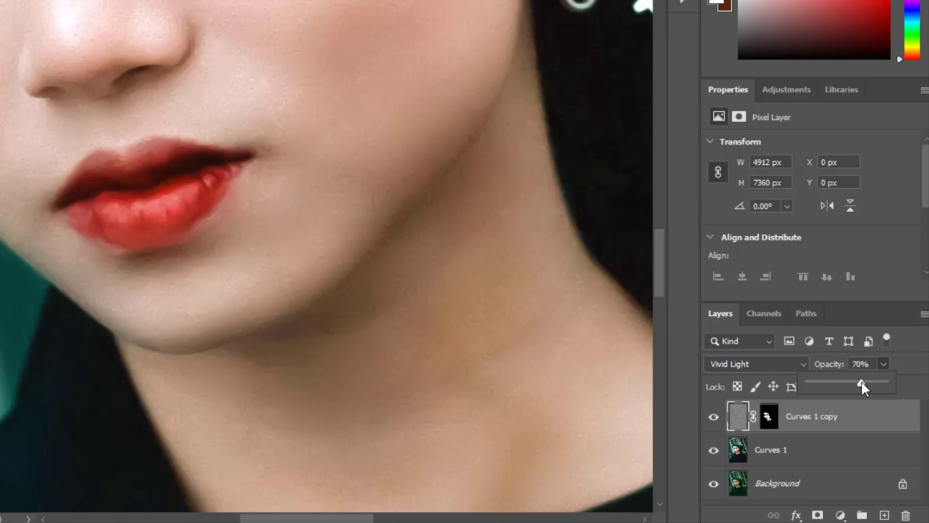
pyautogui.keyDown('shift'); pyautogui.click(833, 451); pyautogui.keyUp('shift')
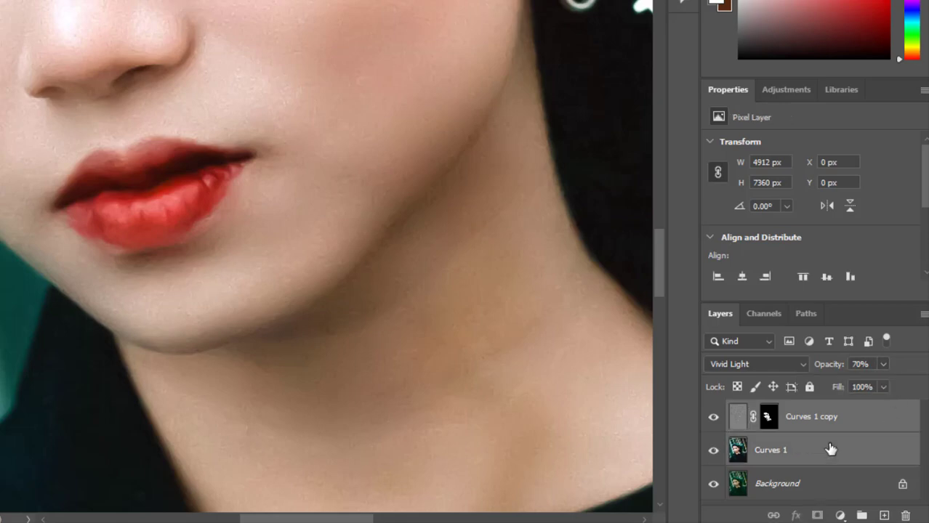
pyautogui.rightClick(836, 416)
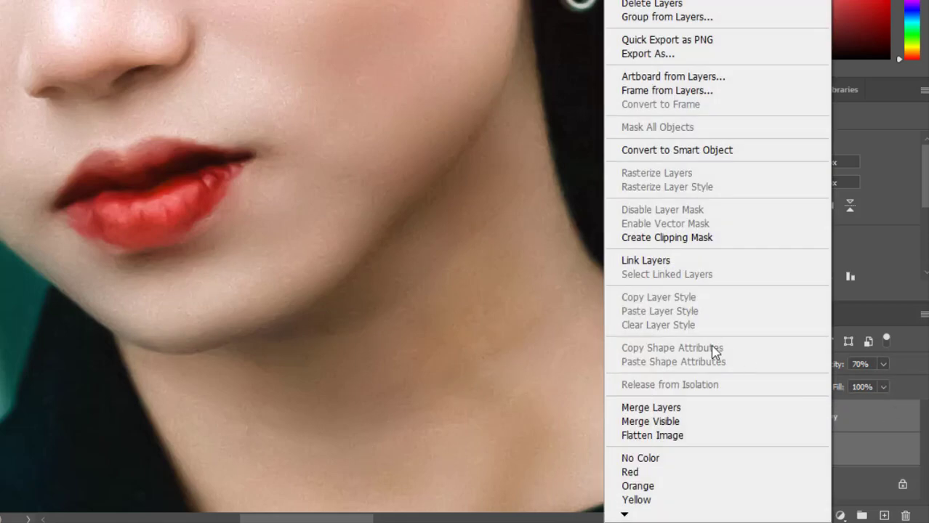
pyautogui.click(662, 408)
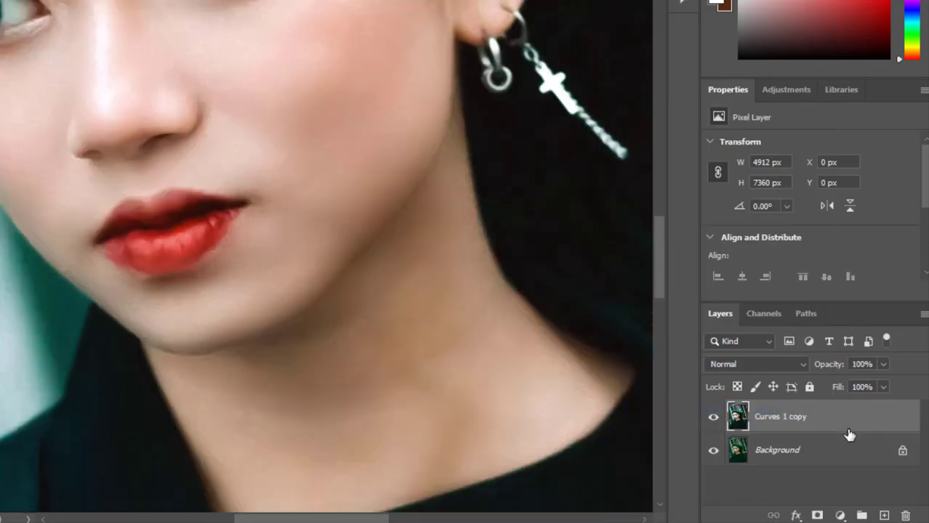
# - Add a Solid Color fill layer above the merged portrait layer with the dark red cc0000
pyautogui.click(840, 515)
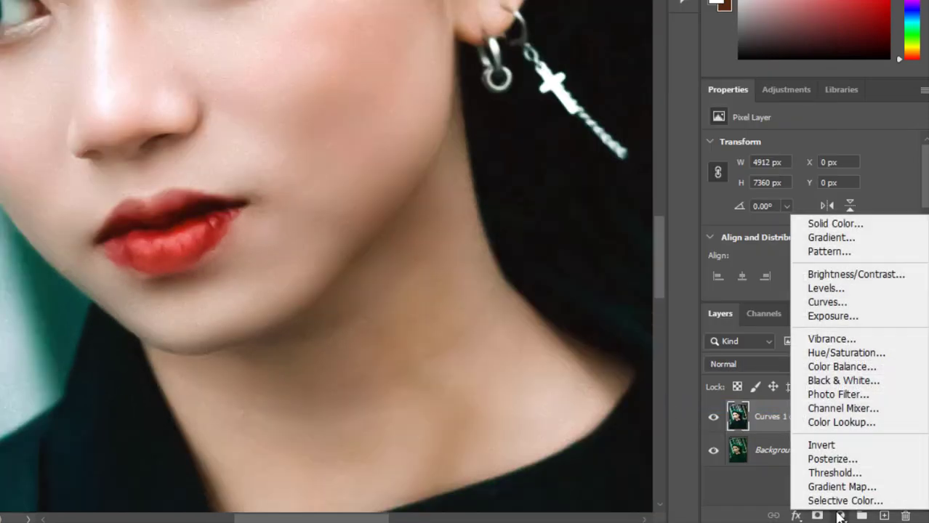
pyautogui.click(825, 221)
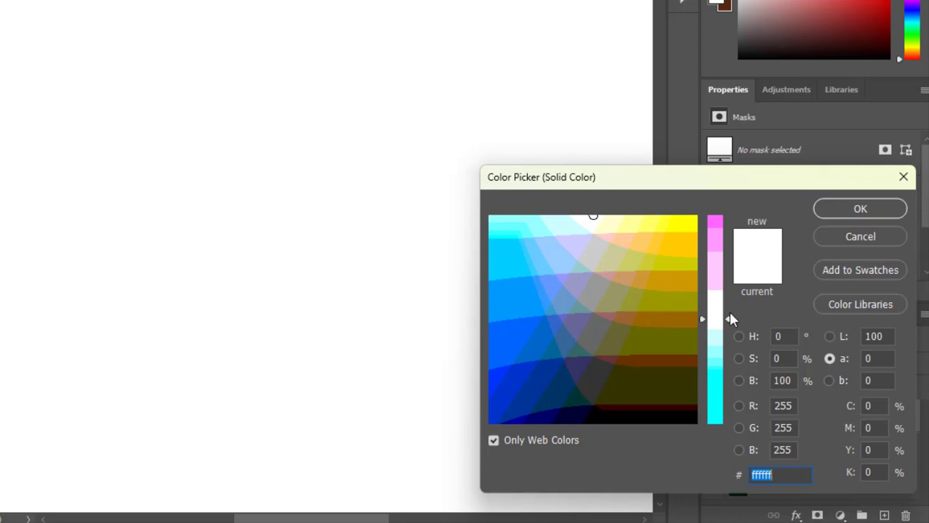
pyautogui.click(727, 218)
pyautogui.click(689, 333)
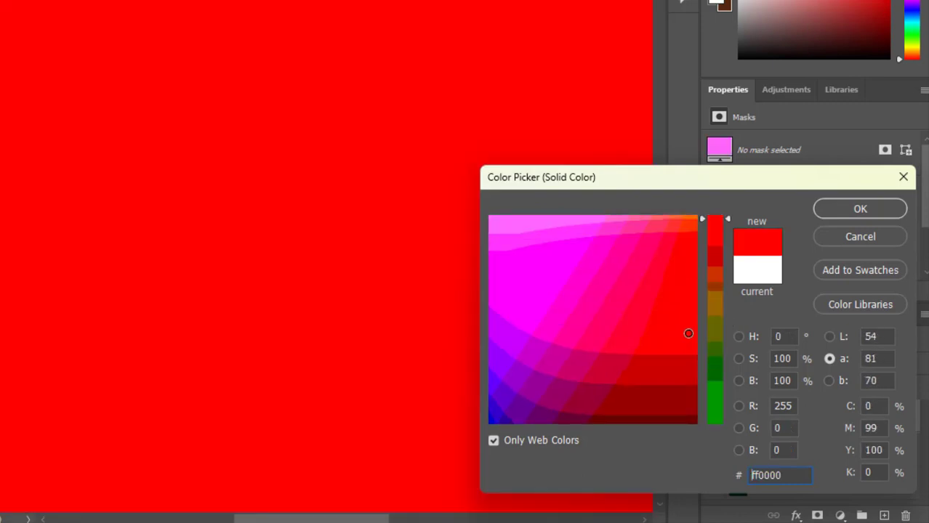
pyautogui.click(671, 376)
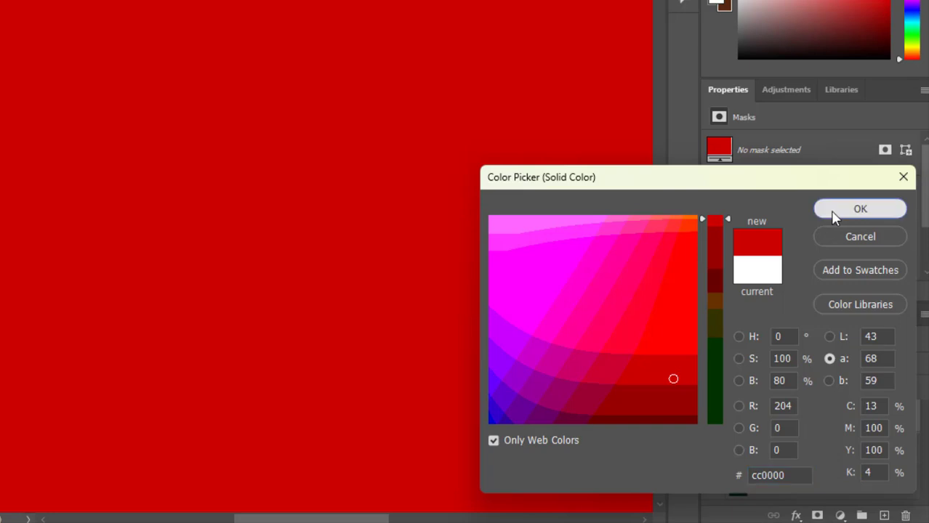
pyautogui.click(838, 212)
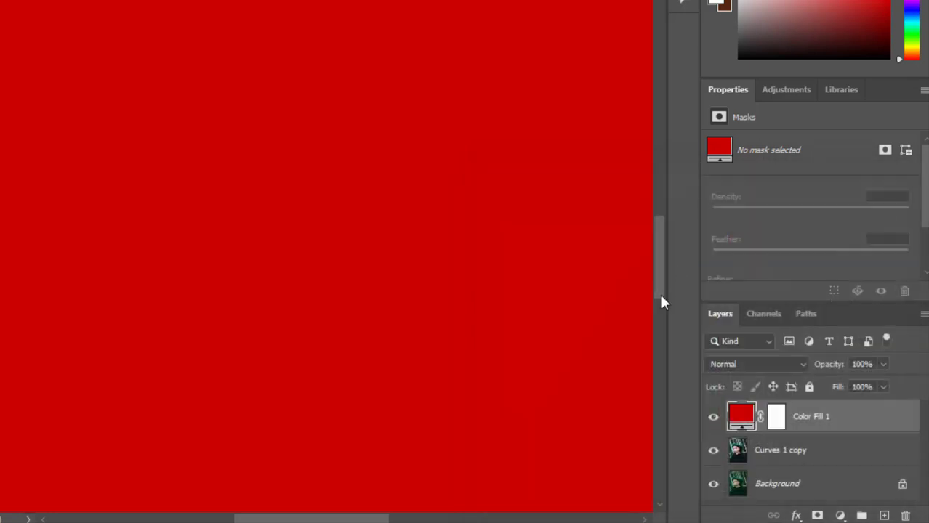
# - Invert the Color Fill 1 layer mask to black so the red fill is hidden
pyautogui.click(776, 418)
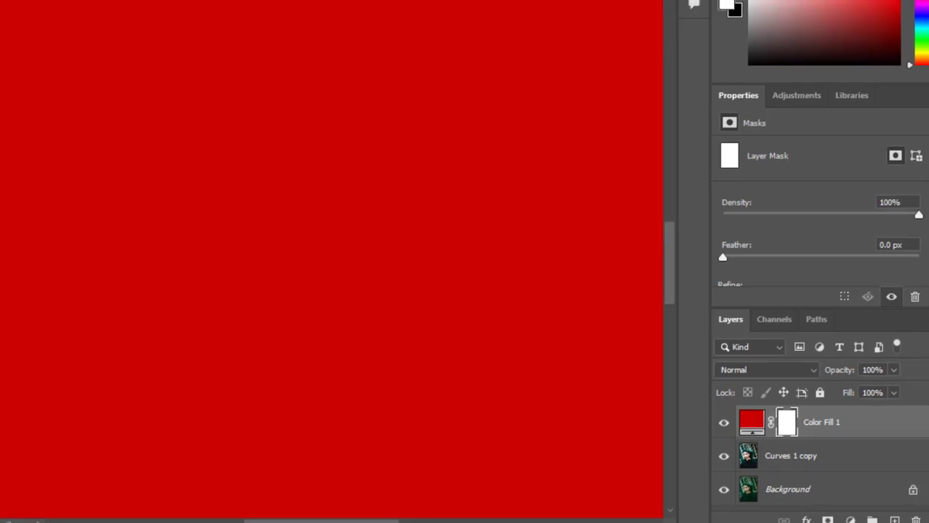
pyautogui.click(96, 13)
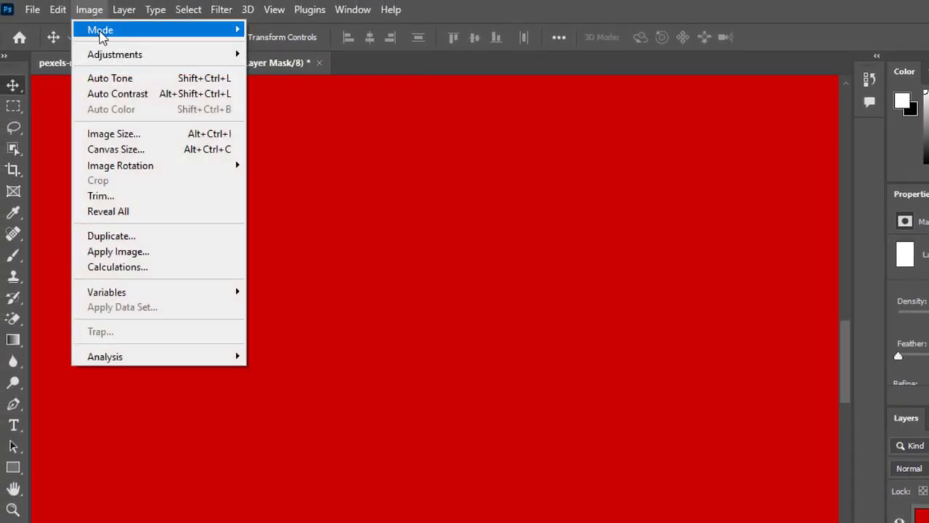
pyautogui.moveTo(112, 54)
pyautogui.click(288, 244)
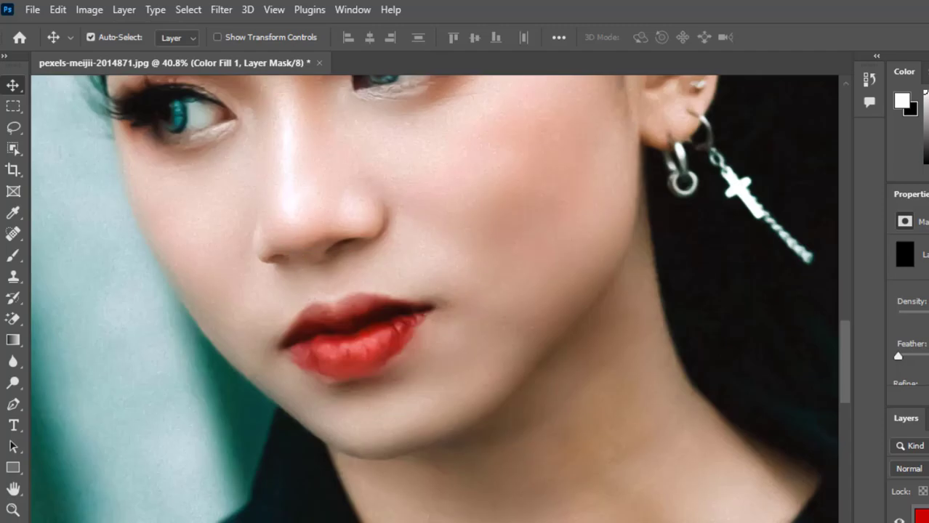
# - Paint over the upper and lower lips on the Color Fill 1 mask with a small 40 px white brush to reveal the red fill
pyautogui.scroll(2, 359, 359)
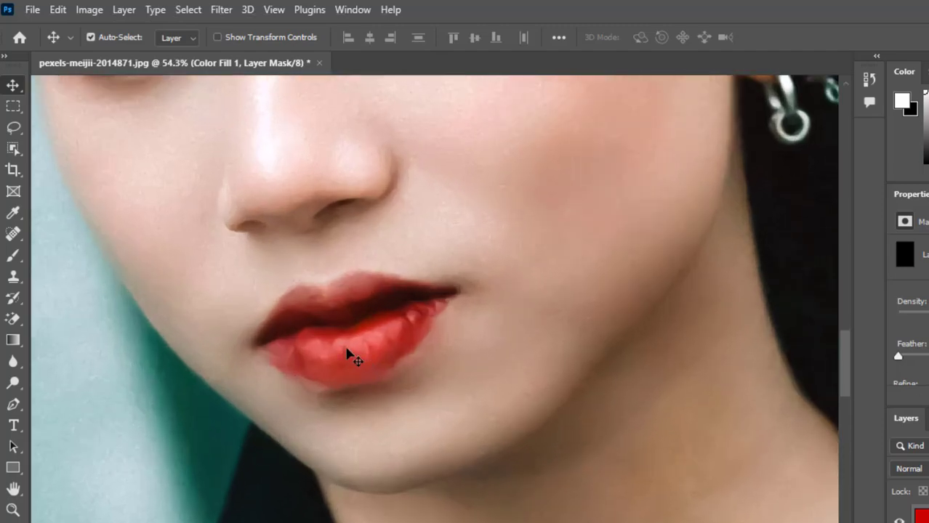
pyautogui.scroll(2, 242, 432)
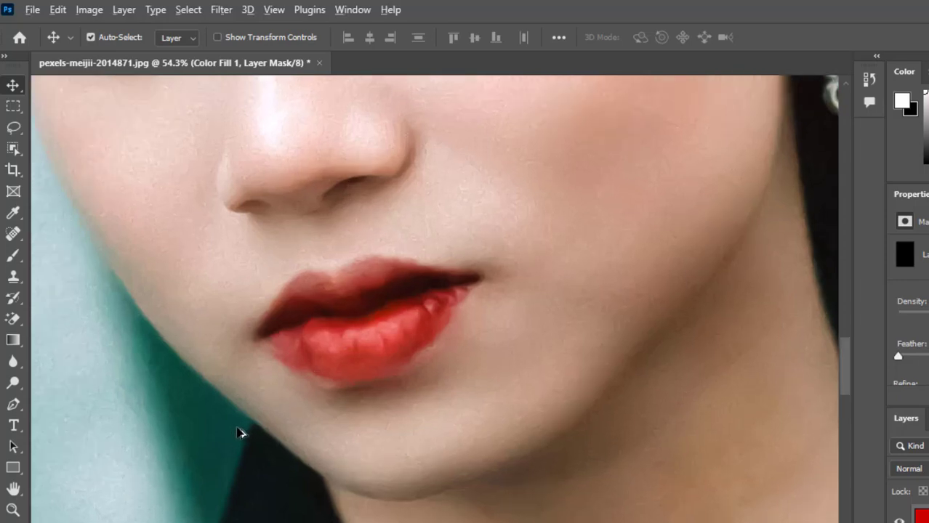
pyautogui.click(13, 256)
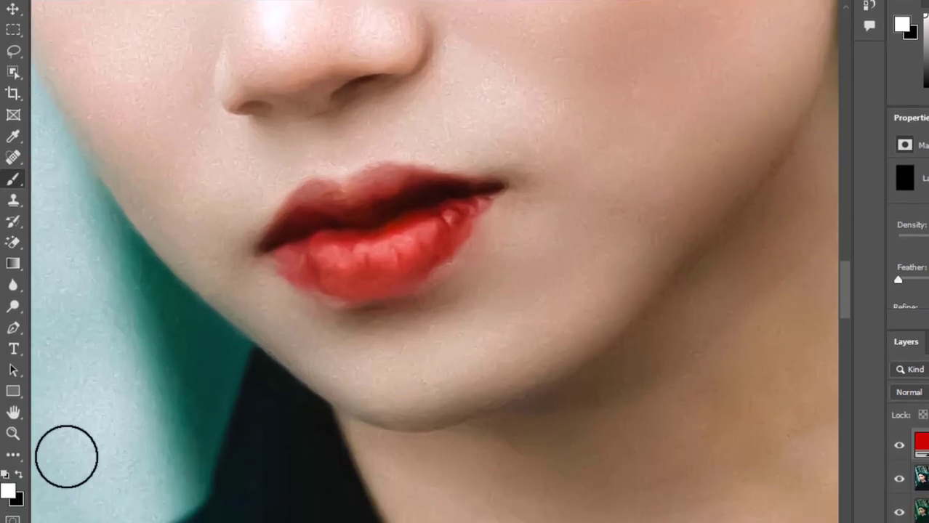
pyautogui.press('[')
pyautogui.press('[')
pyautogui.press('[')
pyautogui.press('[')
pyautogui.press('[')
pyautogui.press('[')
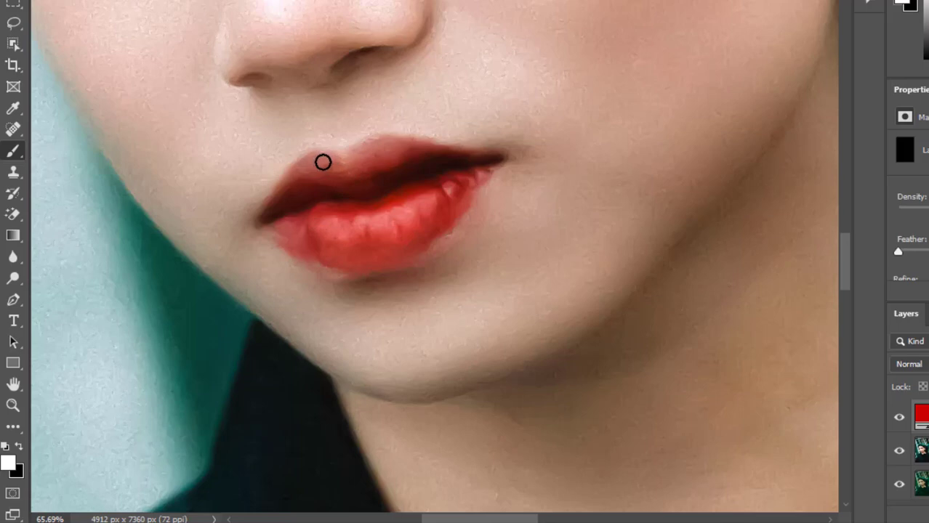
pyautogui.scroll(2, 323, 163)
pyautogui.moveTo(339, 159)
pyautogui.mouseDown()
pyautogui.moveTo(312, 159)
pyautogui.moveTo(261, 224)
pyautogui.moveTo(325, 178)
pyautogui.moveTo(353, 173)
pyautogui.moveTo(353, 155)
pyautogui.moveTo(377, 145)
pyautogui.moveTo(530, 158)
pyautogui.moveTo(462, 247)
pyautogui.moveTo(413, 273)
pyautogui.moveTo(352, 286)
pyautogui.moveTo(310, 276)
pyautogui.moveTo(269, 247)
pyautogui.moveTo(352, 266)
pyautogui.moveTo(445, 230)
pyautogui.moveTo(495, 182)
pyautogui.moveTo(356, 201)
pyautogui.moveTo(285, 227)
pyautogui.moveTo(458, 205)
pyautogui.moveTo(302, 241)
pyautogui.moveTo(396, 213)
pyautogui.moveTo(312, 247)
pyautogui.moveTo(386, 251)
pyautogui.moveTo(442, 228)
pyautogui.moveTo(383, 263)
pyautogui.moveTo(474, 188)
pyautogui.moveTo(304, 215)
pyautogui.moveTo(297, 192)
pyautogui.moveTo(369, 166)
pyautogui.moveTo(360, 173)
pyautogui.moveTo(387, 185)
pyautogui.moveTo(480, 168)
pyautogui.moveTo(415, 159)
pyautogui.moveTo(532, 156)
pyautogui.moveTo(408, 154)
pyautogui.moveTo(251, 234)
pyautogui.moveTo(334, 290)
pyautogui.moveTo(458, 248)
pyautogui.moveTo(438, 261)
pyautogui.moveTo(479, 223)
pyautogui.moveTo(399, 259)
pyautogui.moveTo(354, 263)
pyautogui.moveTo(453, 175)
pyautogui.mouseUp()
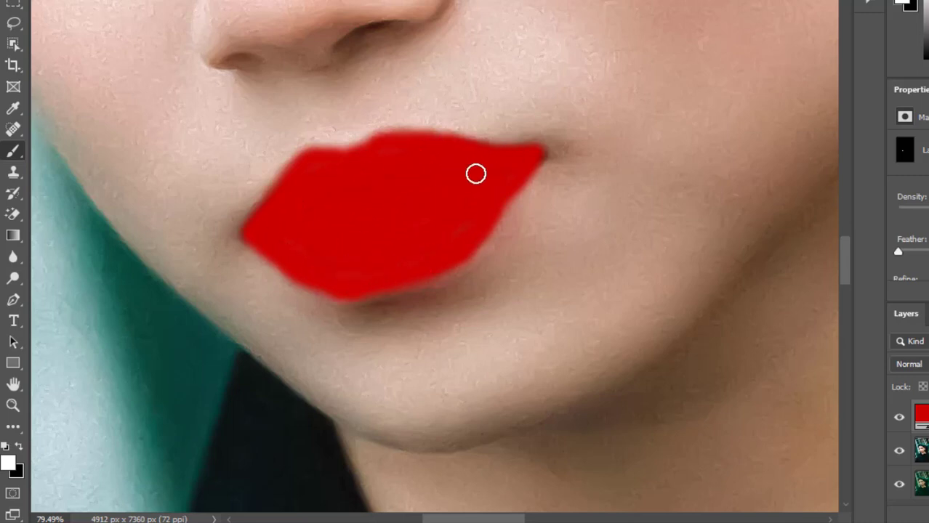
# - Change the Color Fill 1 layer's blend mode to Multiply
pyautogui.scroll(-2, 431, 189)
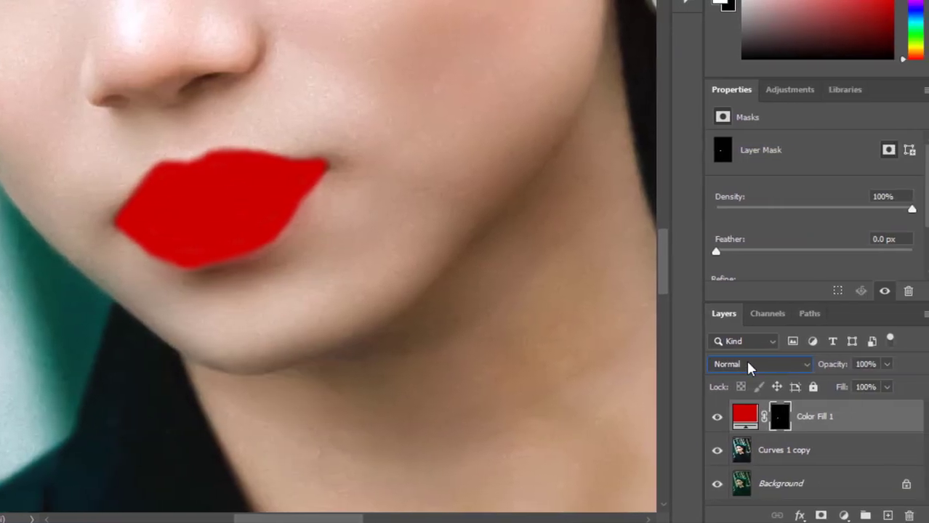
pyautogui.click(869, 363)
pyautogui.click(743, 185)
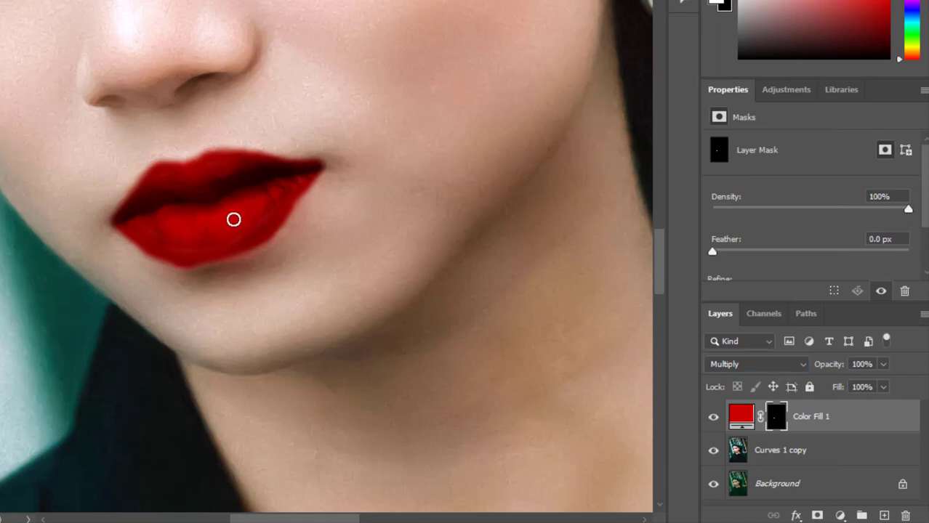
# - Split the Color Fill 1 layer's Blend If sliders for the underlying layer, setting the shadows to 27/92 and the highlights to 114/172
pyautogui.scroll(2, 232, 223)
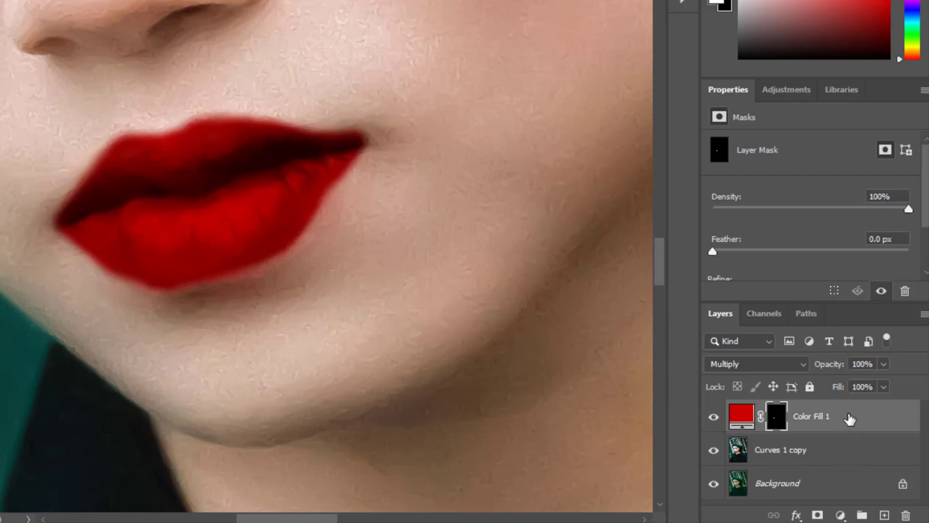
pyautogui.hotkey('ctrl', '2')
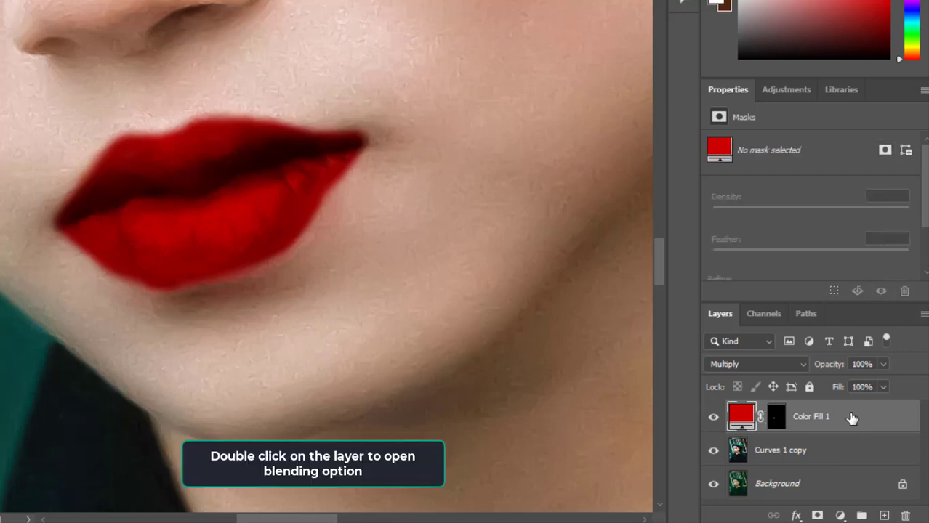
pyautogui.doubleClick(852, 419)
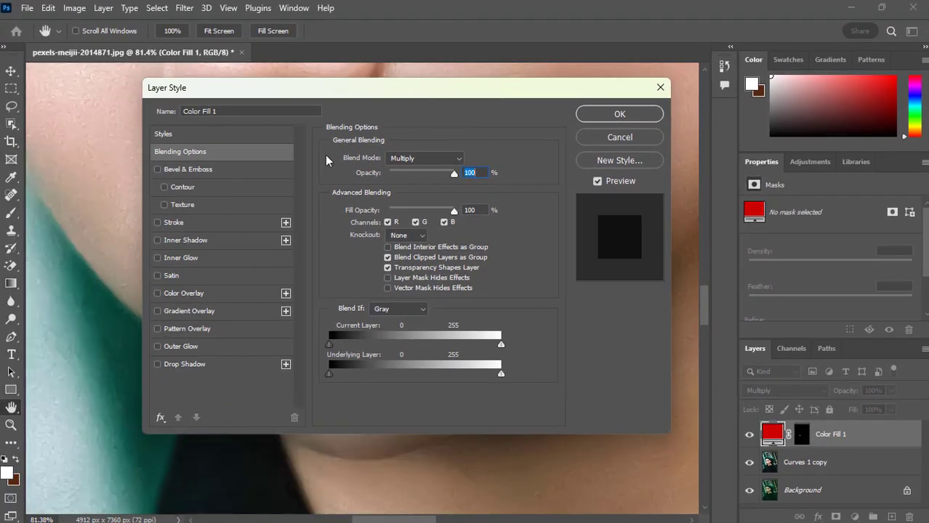
pyautogui.moveTo(370, 125); pyautogui.dragTo(683, 74)
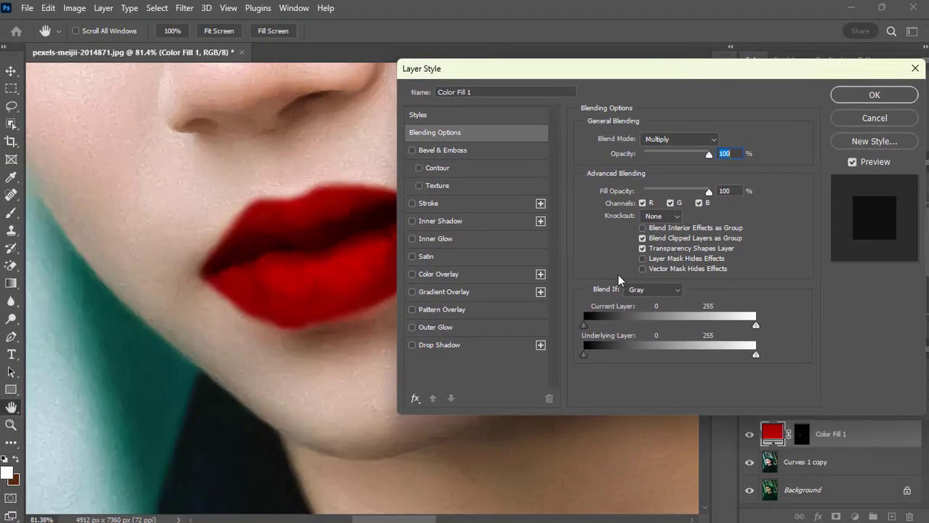
pyautogui.moveTo(584, 357); pyautogui.dragTo(661, 358)
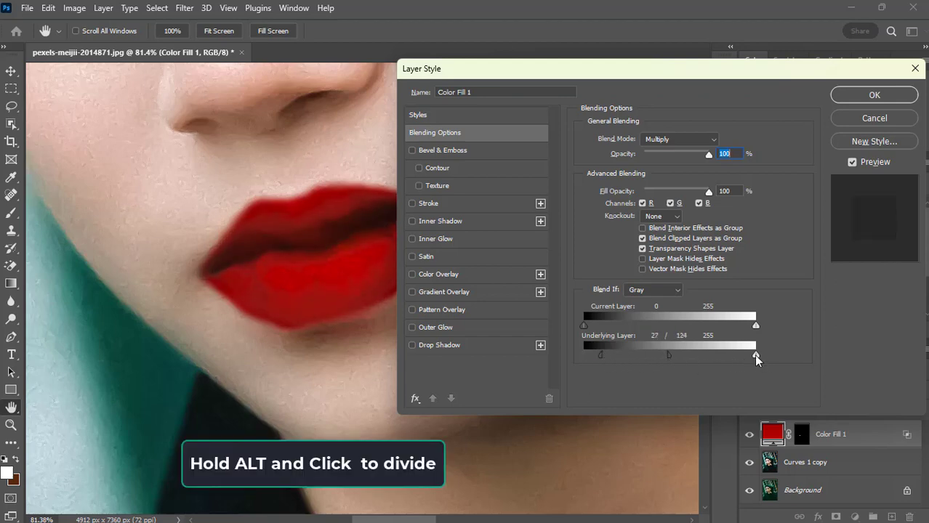
pyautogui.moveTo(702, 359); pyautogui.dragTo(693, 357)
pyautogui.moveTo(756, 357); pyautogui.dragTo(734, 357)
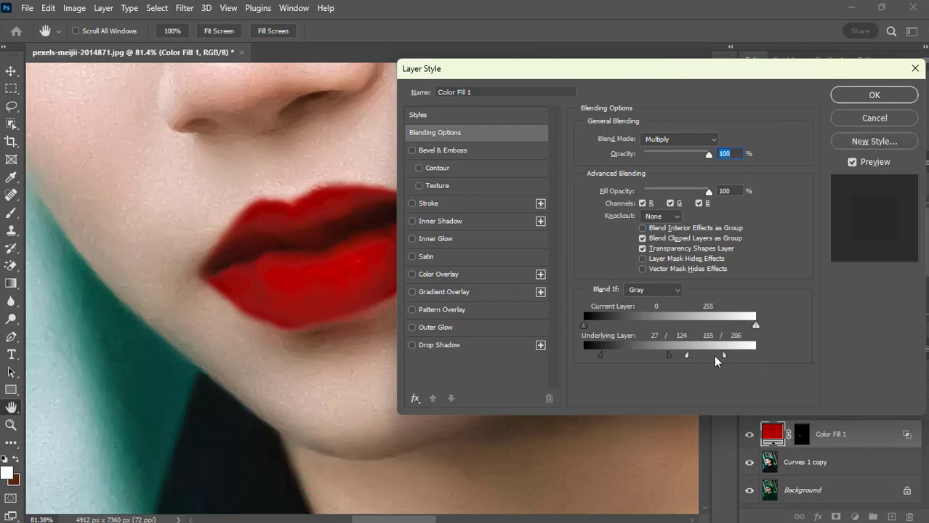
pyautogui.moveTo(649, 359); pyautogui.dragTo(702, 358)
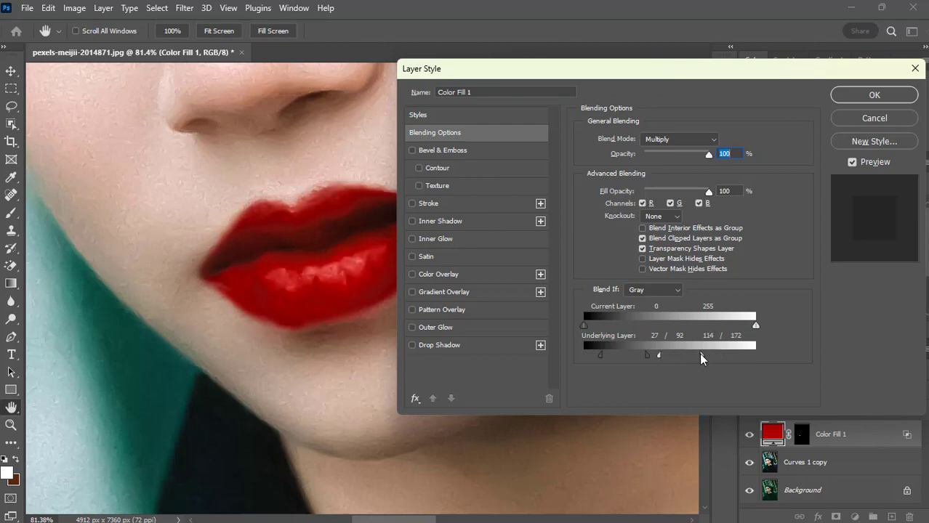
pyautogui.click(871, 97)
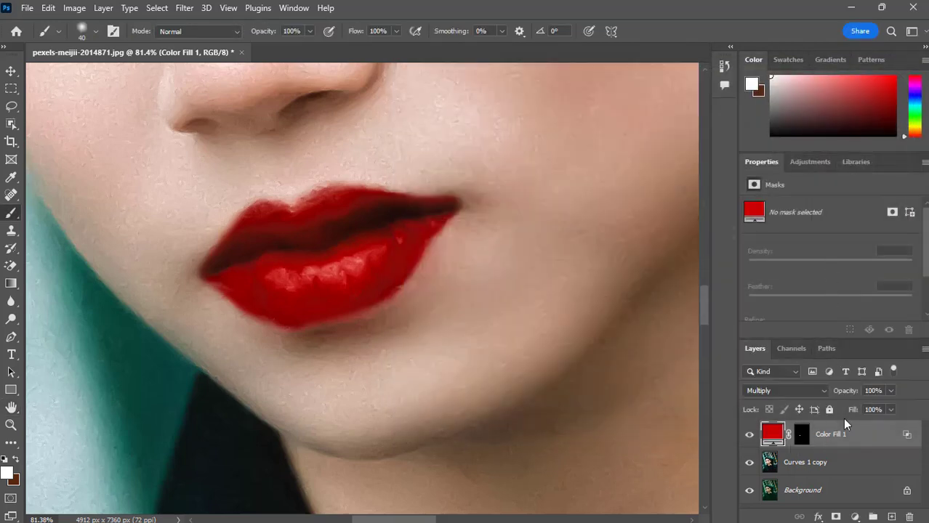
# - Change the Color Fill 1 lip color to the brighter red ff3333
pyautogui.scroll(-2, 831, 269)
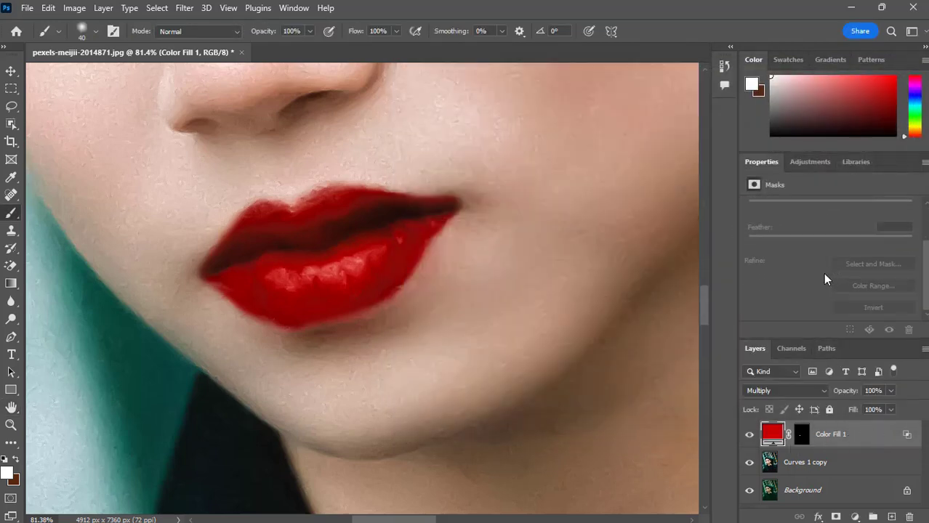
pyautogui.scroll(-5, 529, 309)
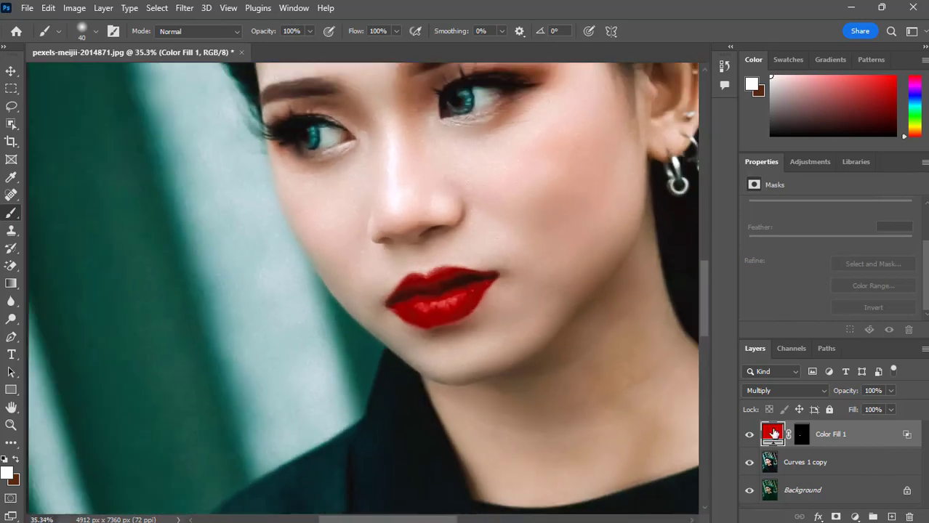
pyautogui.doubleClick(771, 434)
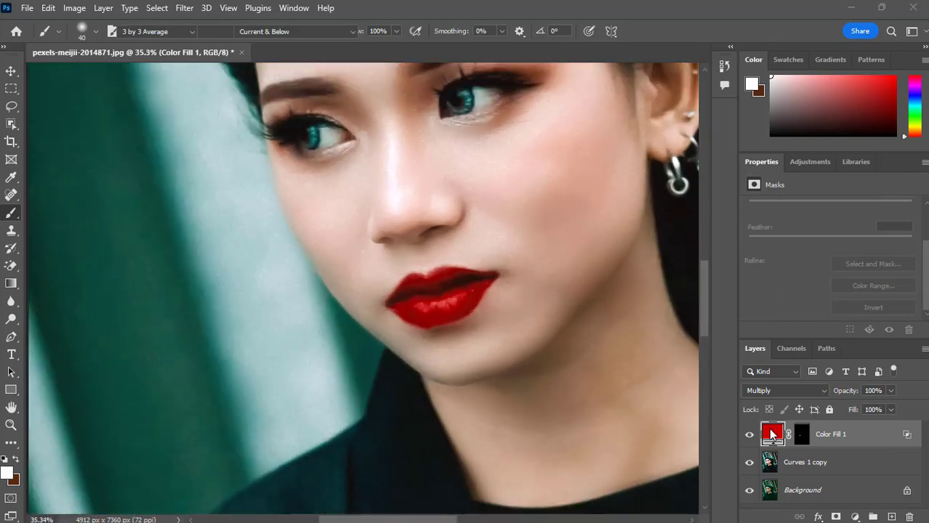
pyautogui.moveTo(719, 367)
pyautogui.mouseDown()
pyautogui.moveTo(707, 344)
pyautogui.moveTo(692, 341)
pyautogui.mouseUp()
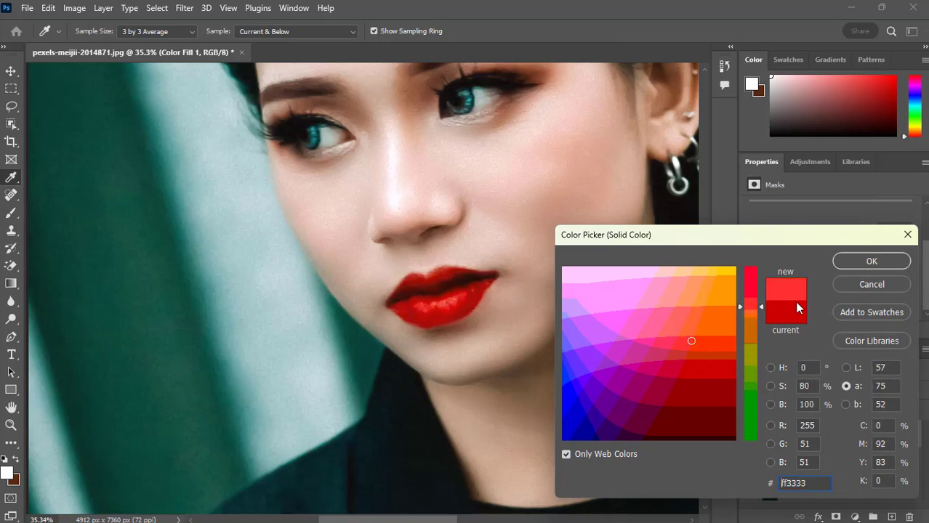
pyautogui.click(845, 261)
pyautogui.press('v')
pyautogui.click(780, 437)
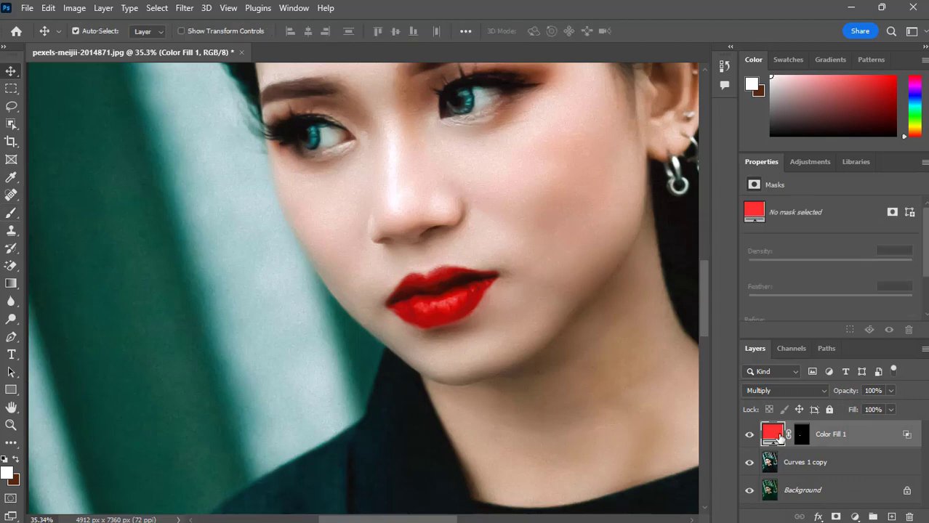
# - Feather the Color Fill 1 layer mask by a few pixels to soften the edges of the lip color
pyautogui.click(798, 436)
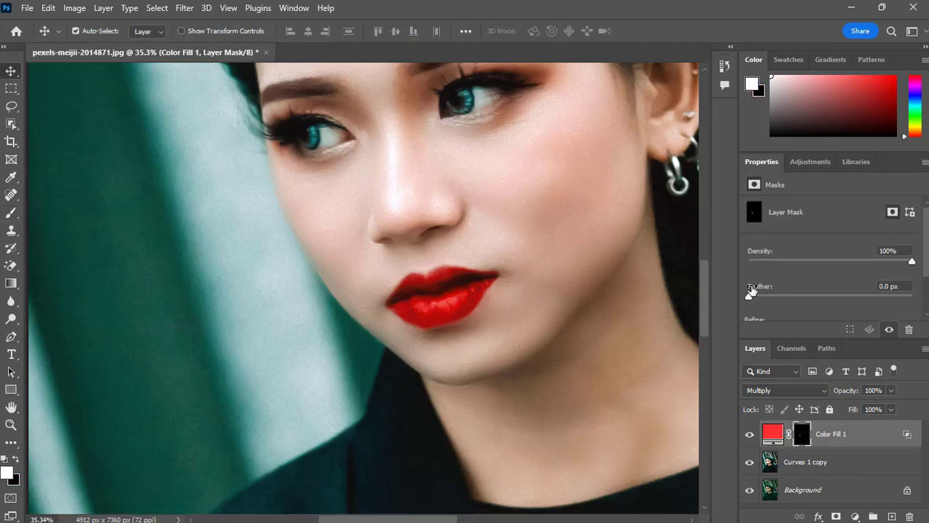
pyautogui.moveTo(750, 297); pyautogui.dragTo(760, 297)
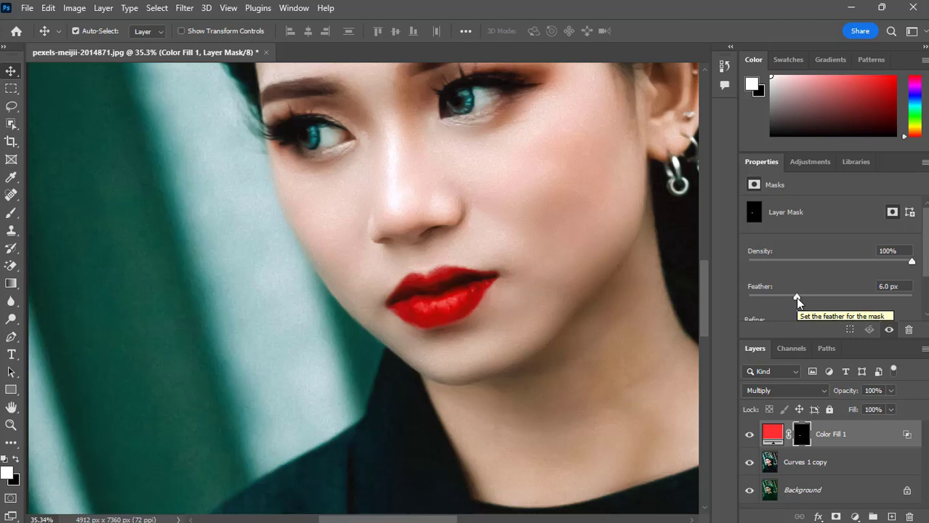
pyautogui.moveTo(797, 298)
pyautogui.mouseDown()
pyautogui.moveTo(815, 297)
pyautogui.moveTo(790, 294)
pyautogui.mouseUp()
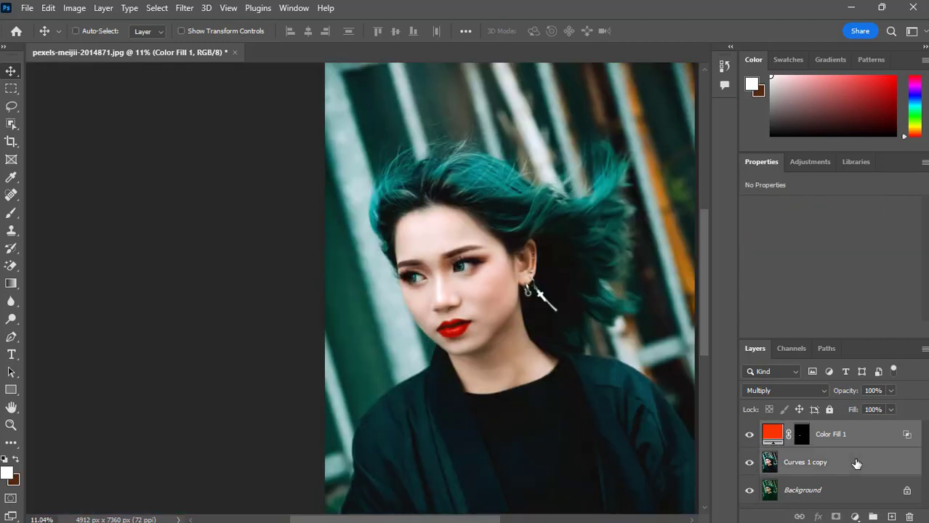
# - Merge the Color Fill 1 and Curves 1 copy layers into a single layer
pyautogui.rightClick(837, 462)
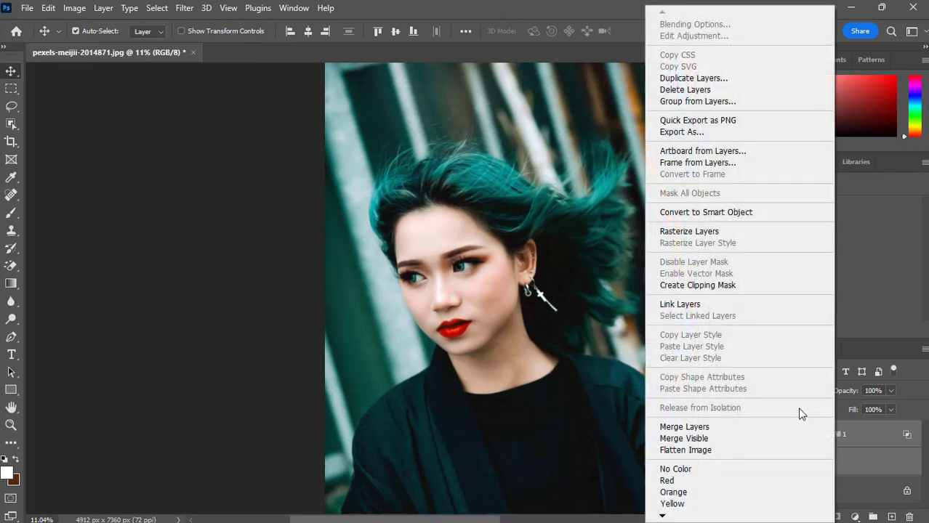
pyautogui.click(699, 428)
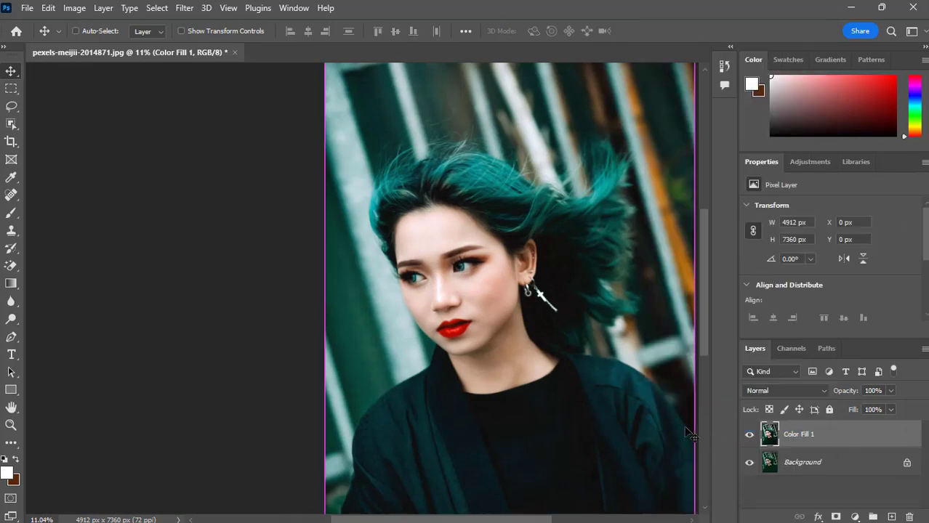
# - Compare the whole portrait before and after retouching by toggling the merged layer's visibility
pyautogui.hotkey('ctrl', '0')
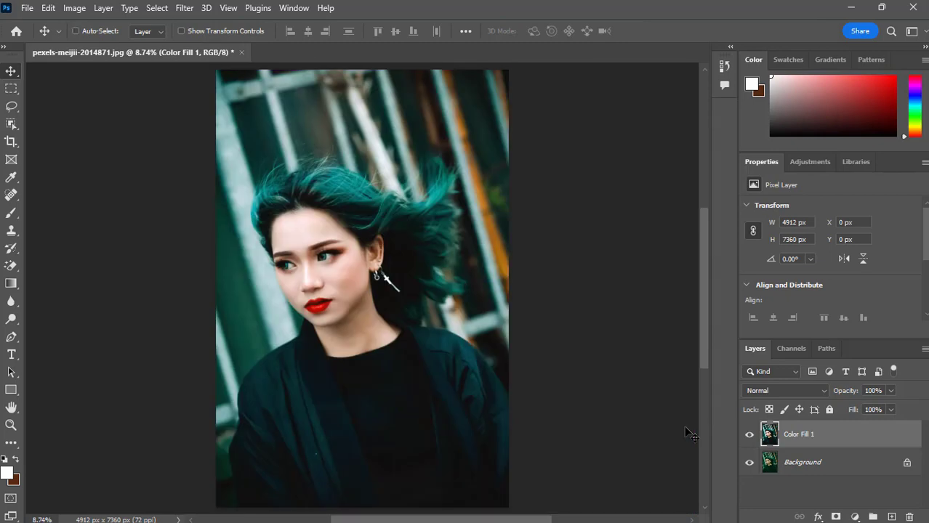
pyautogui.hotkey('ctrl', ',')
pyautogui.hotkey('ctrl', ',')
pyautogui.hotkey('ctrl', ',')
pyautogui.hotkey('ctrl', ',')
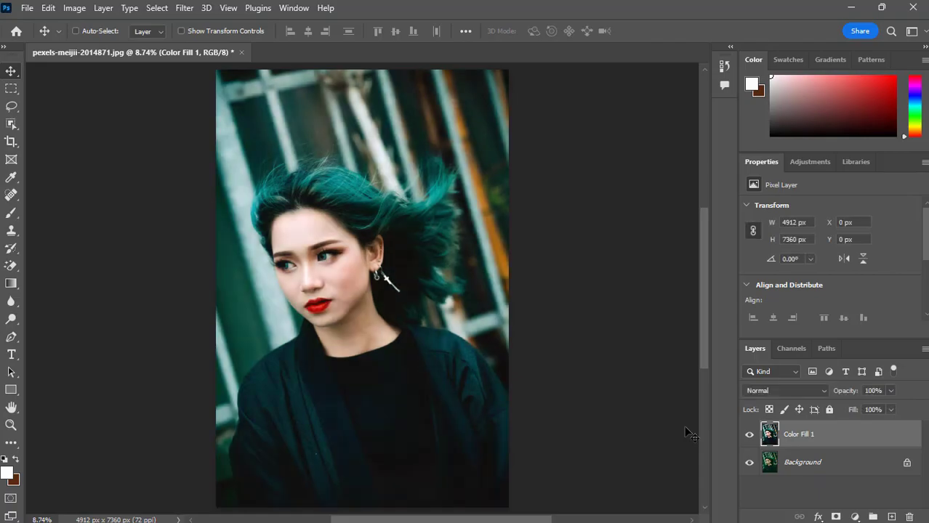